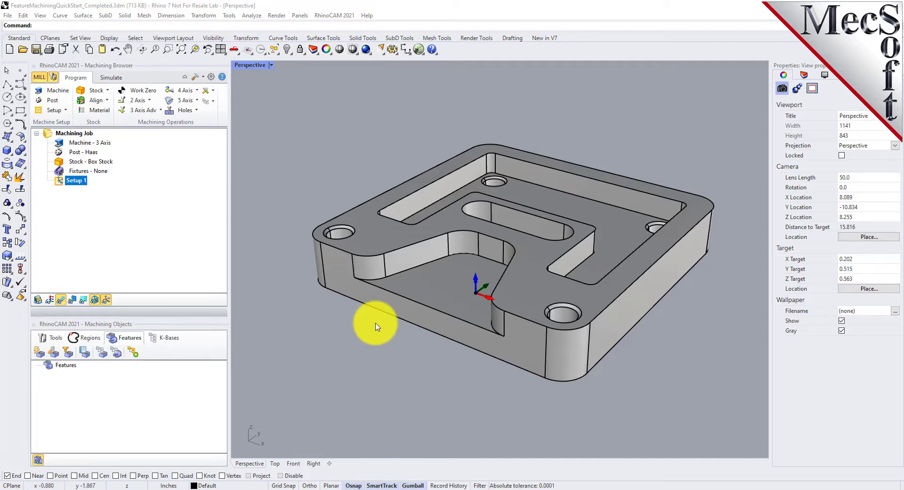
- Select the solid part to view its object properties and clear the selection again
{"action": "mouse_move", "coordinate": [700, 333]}
{"action": "right_mouse_down"}
{"action": "mouse_move", "coordinate": [625, 381]}
{"action": "mouse_move", "coordinate": [658, 337]}
{"action": "mouse_move", "coordinate": [654, 207]}
{"action": "mouse_move", "coordinate": [607, 335]}
{"action": "mouse_move", "coordinate": [672, 425]}
{"action": "mouse_move", "coordinate": [705, 334]}
{"action": "right_mouse_up"}
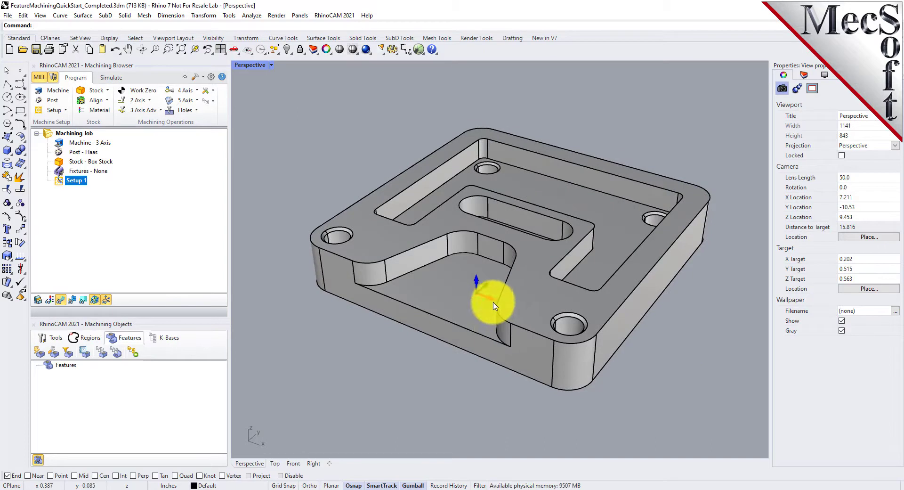
{"action": "left_click", "coordinate": [541, 290]}
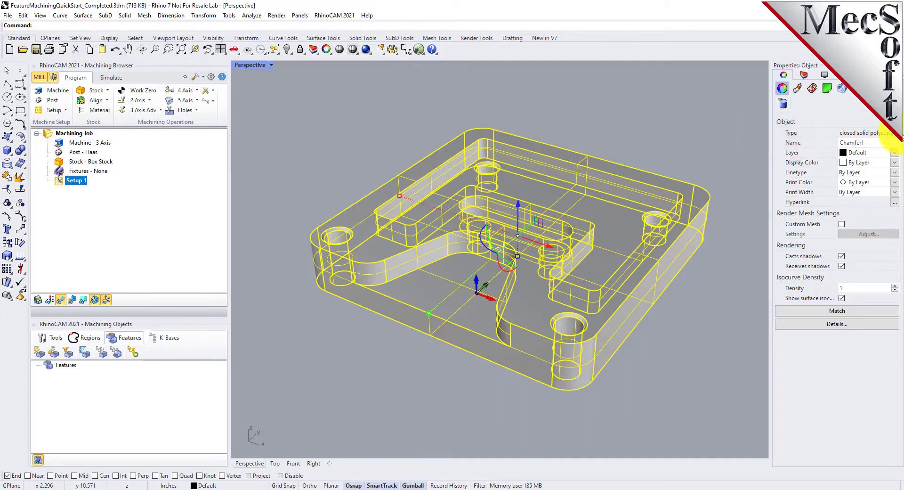
{"action": "left_click", "coordinate": [659, 125]}
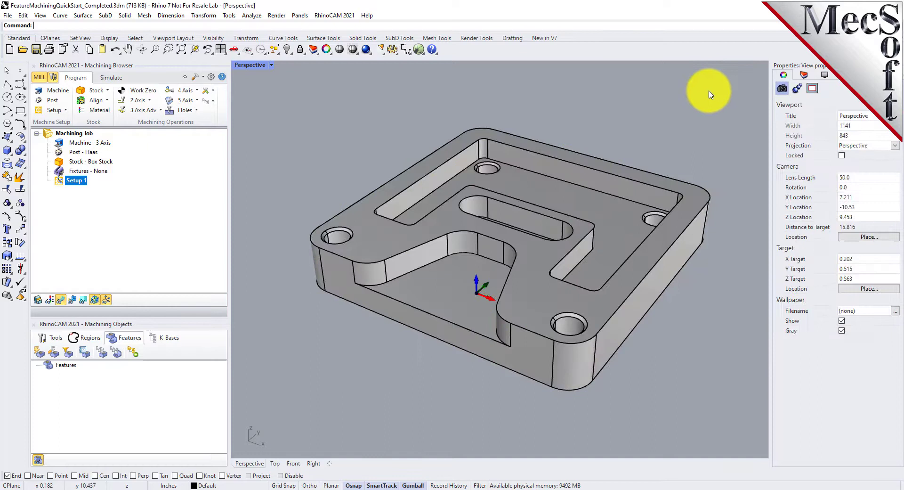
- Show the viewport's display settings and list the cutting tools available for the machining job
{"action": "left_click", "coordinate": [804, 74]}
{"action": "left_click", "coordinate": [825, 76]}
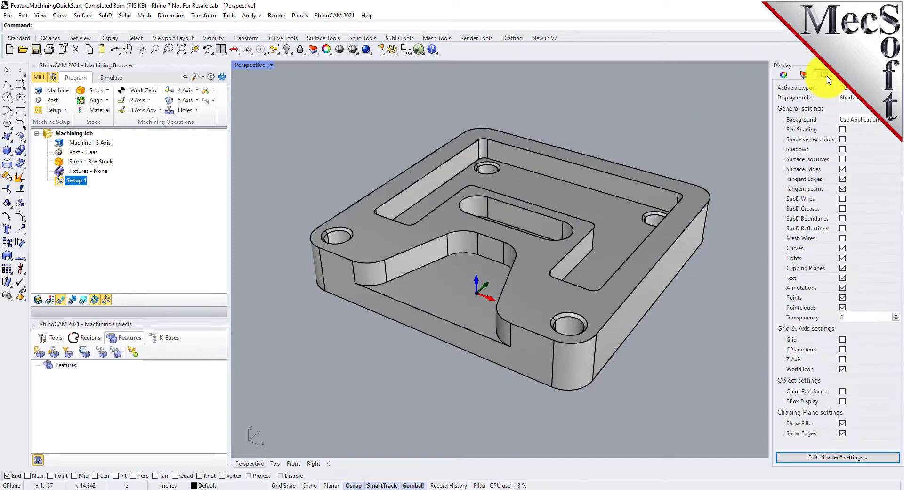
{"action": "left_click_drag", "start_coordinate": [770, 191], "coordinate": [792, 189]}
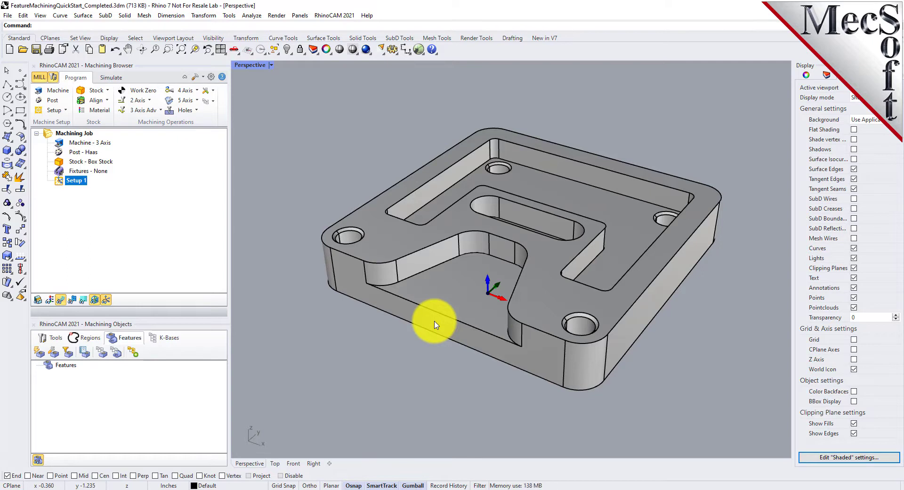
{"action": "left_click", "coordinate": [52, 337]}
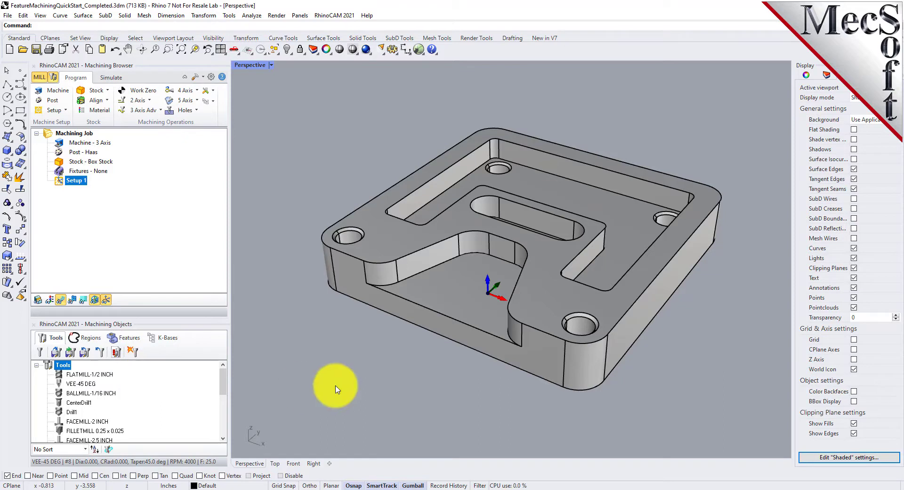
{"action": "mouse_move", "coordinate": [697, 295]}
{"action": "right_mouse_down"}
{"action": "mouse_move", "coordinate": [685, 310]}
{"action": "mouse_move", "coordinate": [700, 363]}
{"action": "mouse_move", "coordinate": [701, 298]}
{"action": "right_mouse_up"}
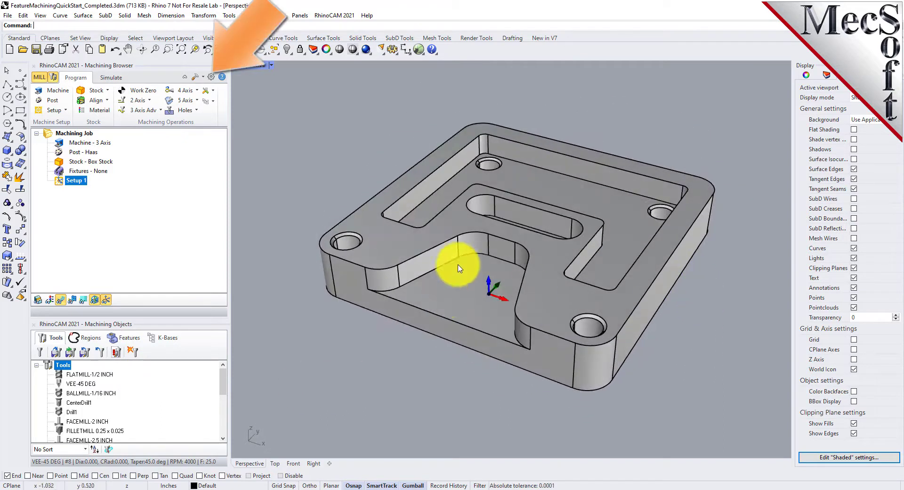
- Open the feature preferences and set the feature display transparency about midway between opaque and transparent
{"action": "left_click", "coordinate": [211, 77]}
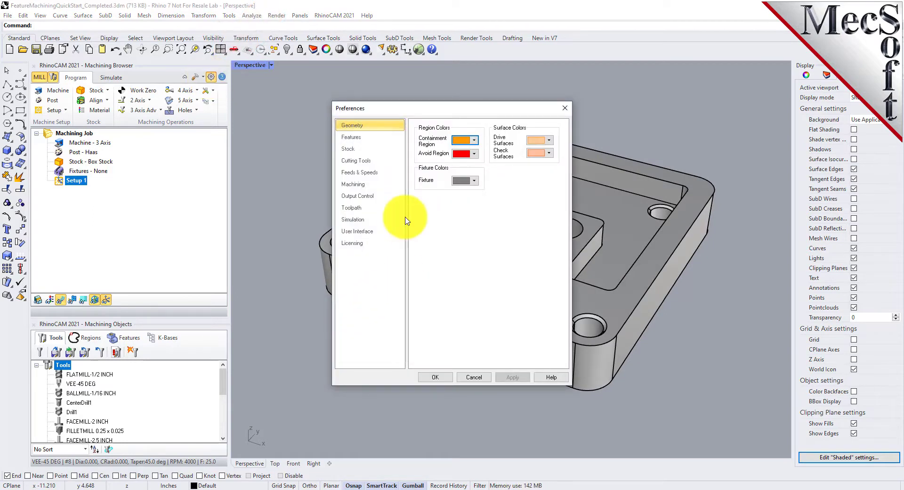
{"action": "left_click", "coordinate": [352, 136]}
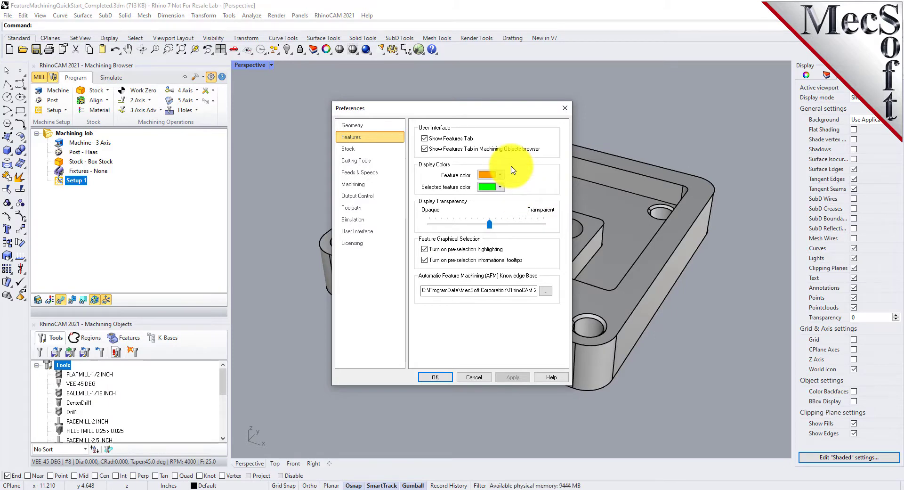
{"action": "mouse_move", "coordinate": [490, 224]}
{"action": "left_mouse_down"}
{"action": "mouse_move", "coordinate": [464, 226]}
{"action": "mouse_move", "coordinate": [505, 230]}
{"action": "mouse_move", "coordinate": [489, 229]}
{"action": "left_mouse_up"}
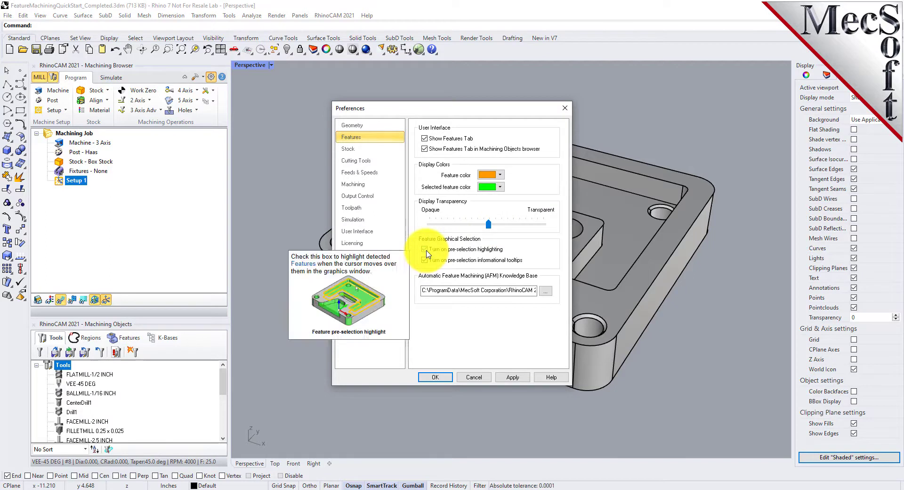
{"action": "mouse_move", "coordinate": [427, 264]}
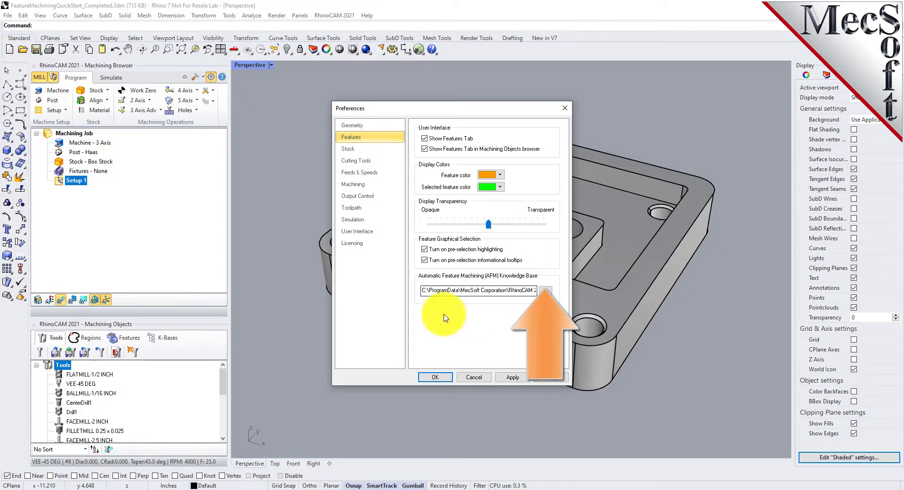
- Set the Automatic Feature Machining knowledge base to DefaultAFM_INCH.vkb and accept the preferences
{"action": "left_click", "coordinate": [422, 291]}
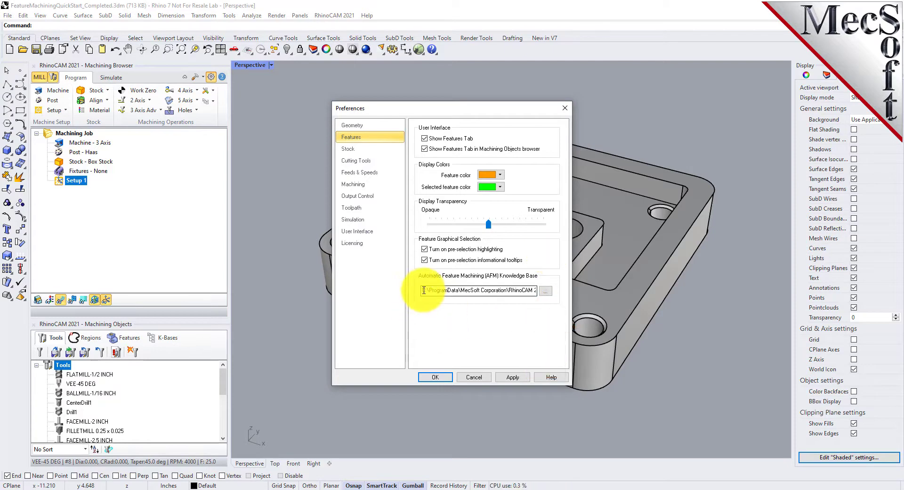
{"action": "left_click", "coordinate": [545, 292]}
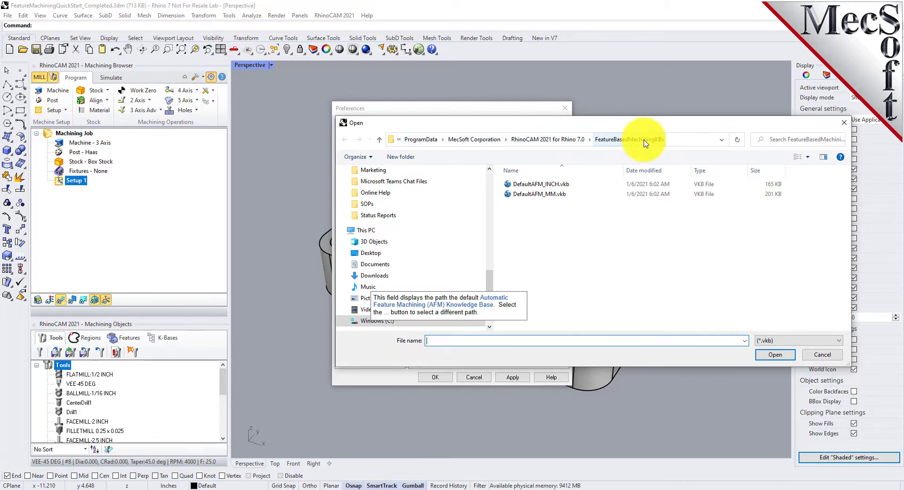
{"action": "left_click", "coordinate": [541, 184]}
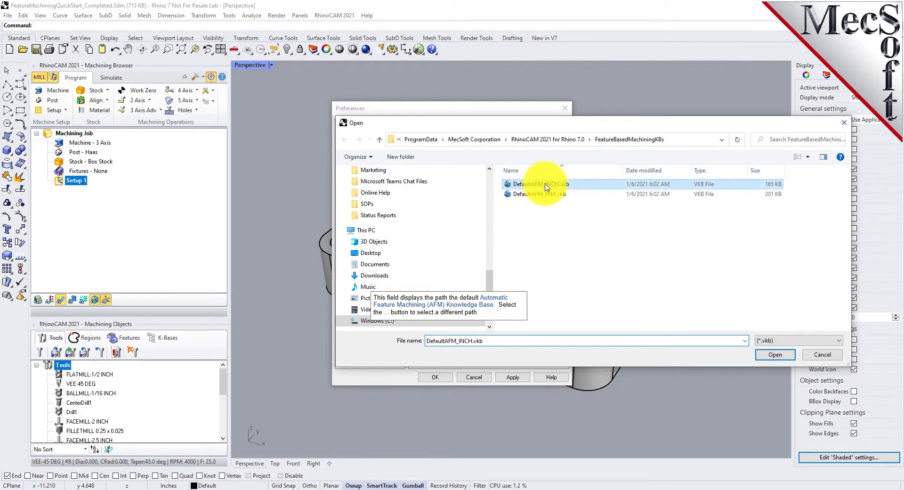
{"action": "left_click", "coordinate": [777, 357]}
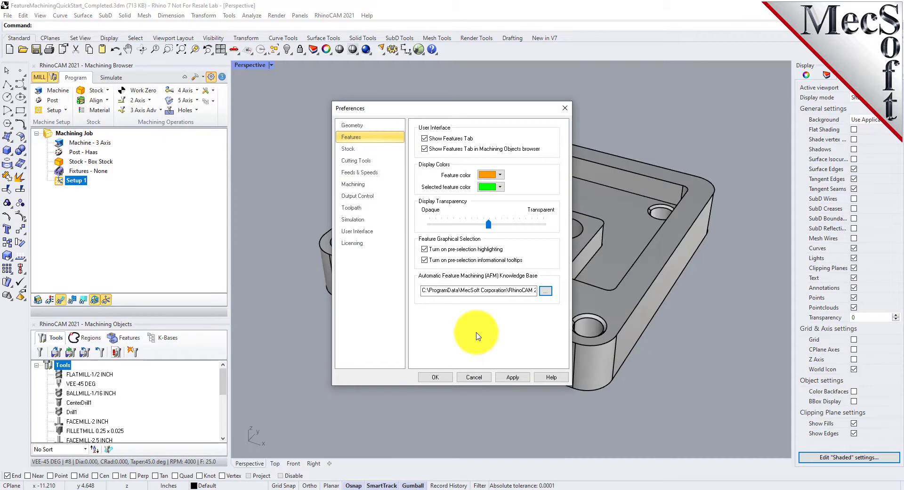
{"action": "left_click", "coordinate": [428, 377]}
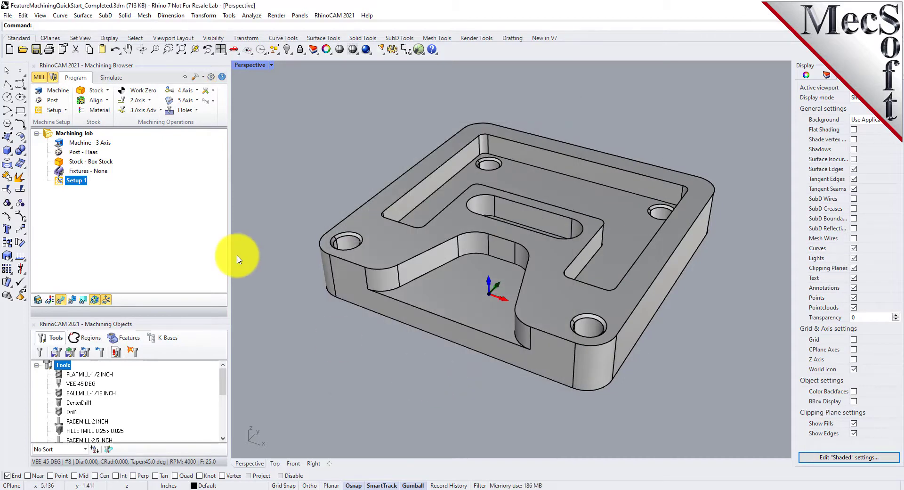
- Enlarge the machining objects browser, show its features list and run Automatic Feature Detection on the part
{"action": "mouse_move", "coordinate": [420, 355]}
{"action": "right_mouse_down"}
{"action": "mouse_move", "coordinate": [430, 389]}
{"action": "mouse_move", "coordinate": [430, 335]}
{"action": "mouse_move", "coordinate": [420, 348]}
{"action": "right_mouse_up"}
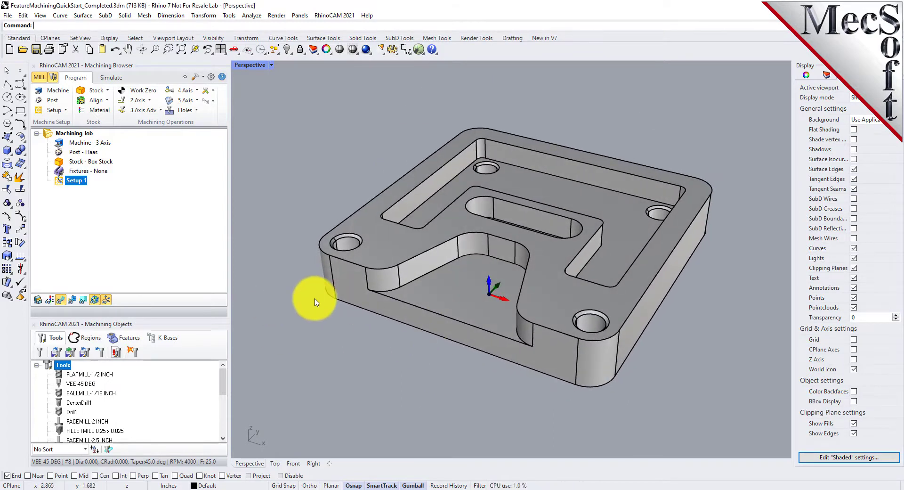
{"action": "left_click_drag", "start_coordinate": [143, 317], "coordinate": [142, 285]}
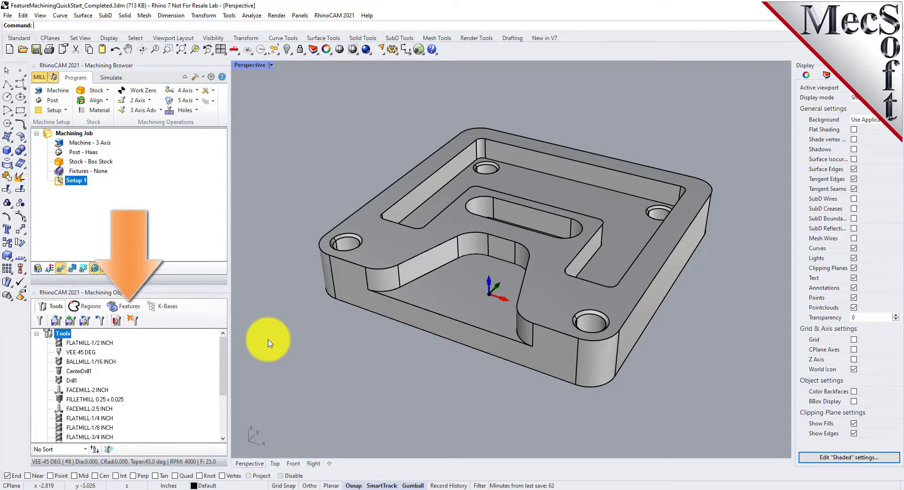
{"action": "left_click", "coordinate": [140, 308]}
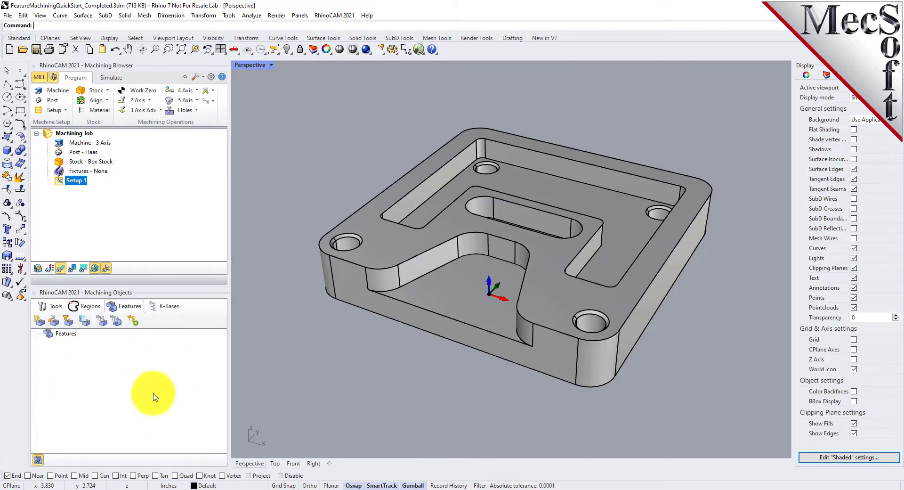
{"action": "left_click", "coordinate": [40, 321]}
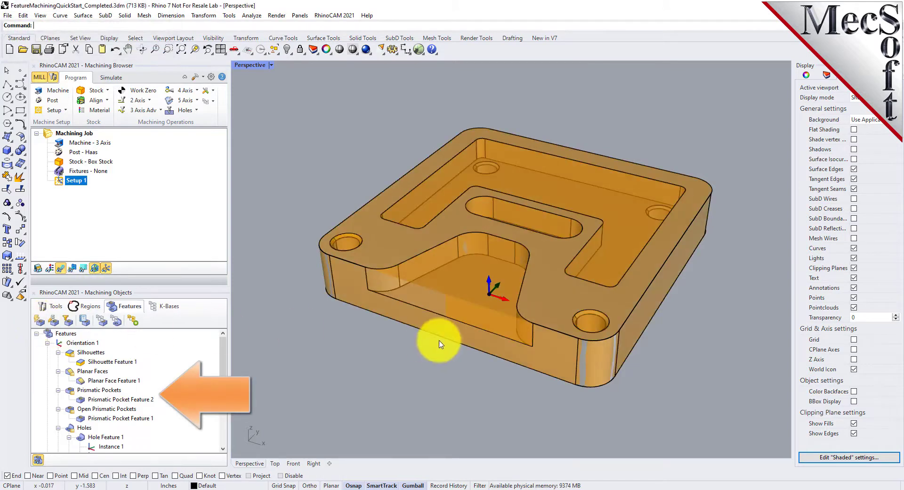
- Examine the detected features on the part by highlighting the planar faces, prismatic and open prismatic pockets, Hole Feature 1 and chamfers
{"action": "left_click_drag", "start_coordinate": [226, 289], "coordinate": [162, 194]}
{"action": "scroll", "coordinate": [225, 306], "scroll_direction": "down", "scroll_amount": 2}
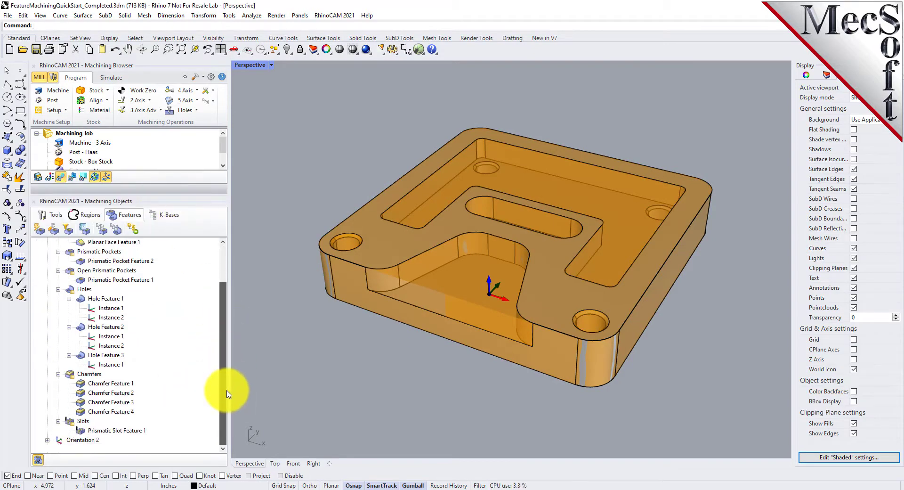
{"action": "scroll", "coordinate": [131, 393], "scroll_direction": "up", "scroll_amount": 2}
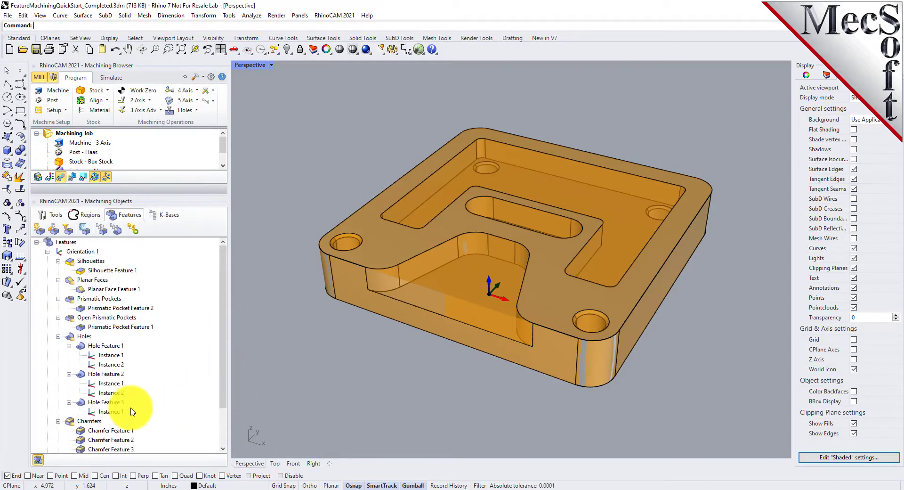
{"action": "left_click", "coordinate": [91, 281]}
{"action": "left_click", "coordinate": [96, 300]}
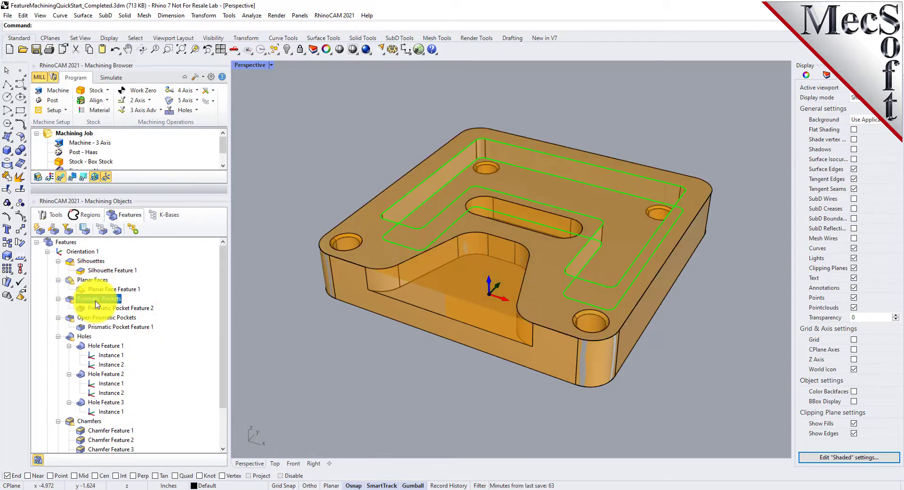
{"action": "left_click", "coordinate": [100, 319]}
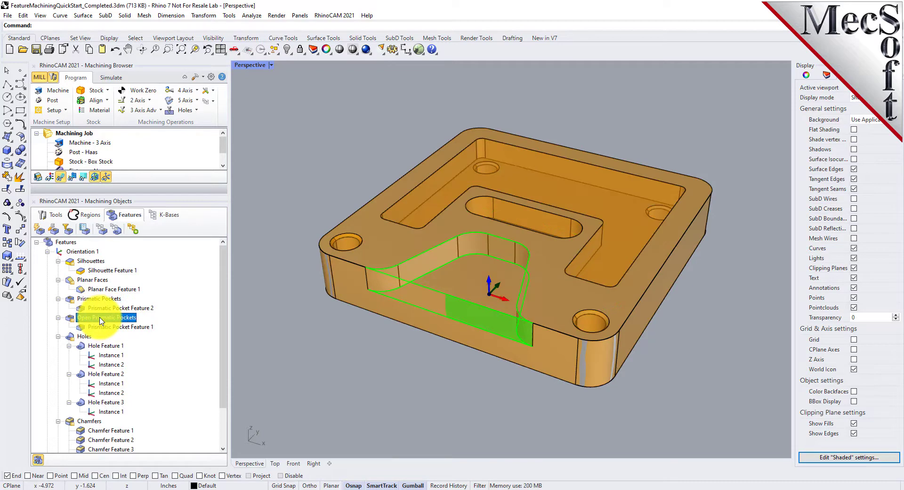
{"action": "left_click", "coordinate": [99, 299]}
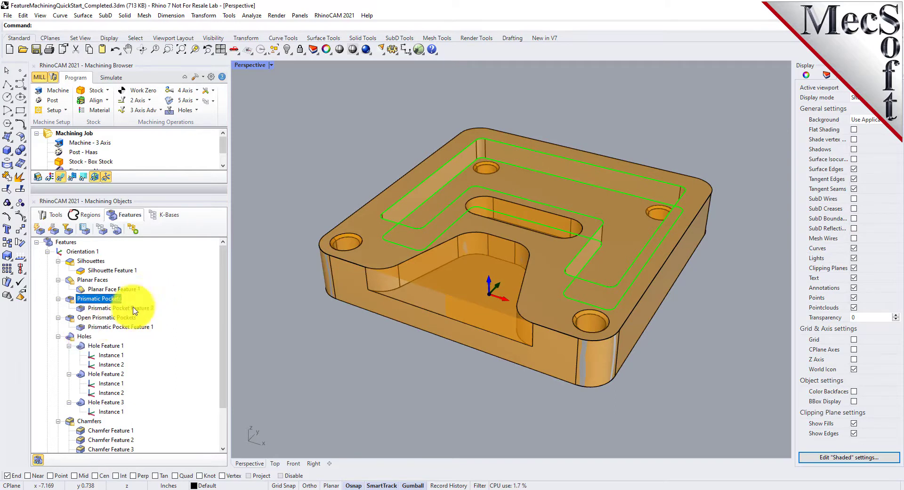
{"action": "left_click", "coordinate": [118, 318]}
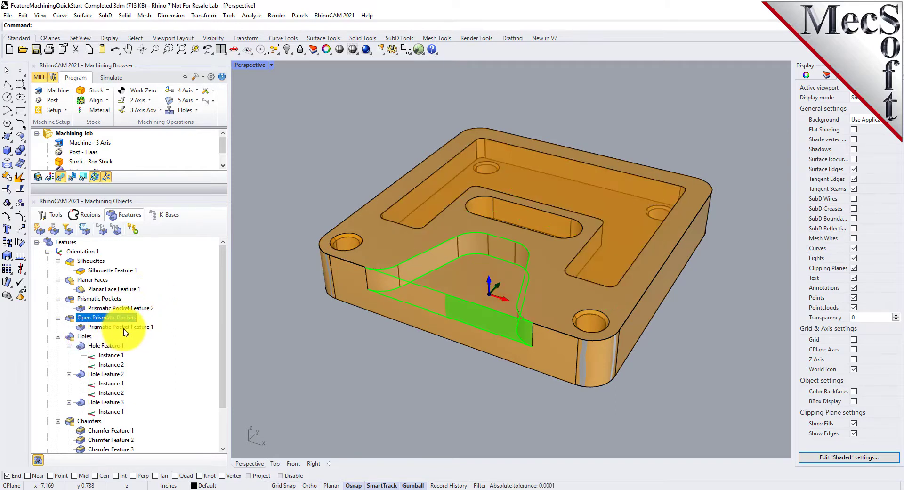
{"action": "left_click", "coordinate": [124, 327]}
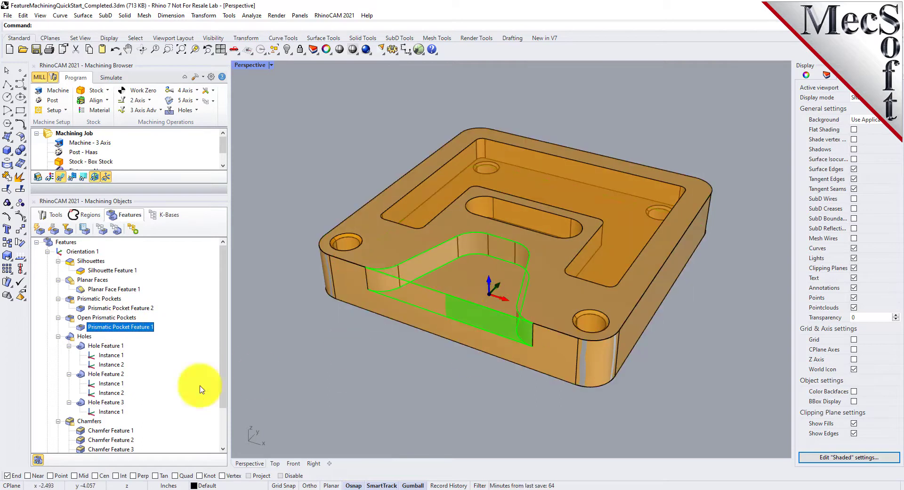
{"action": "left_click", "coordinate": [106, 346]}
{"action": "left_click", "coordinate": [89, 420]}
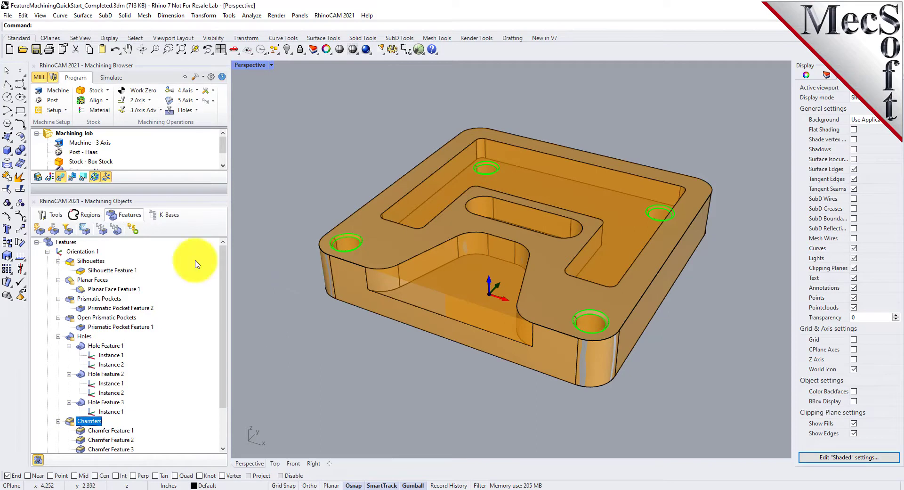
- Run Automatic Feature Machining on all detected features to generate their operations in Setup 1
{"action": "left_click_drag", "start_coordinate": [158, 194], "coordinate": [159, 329]}
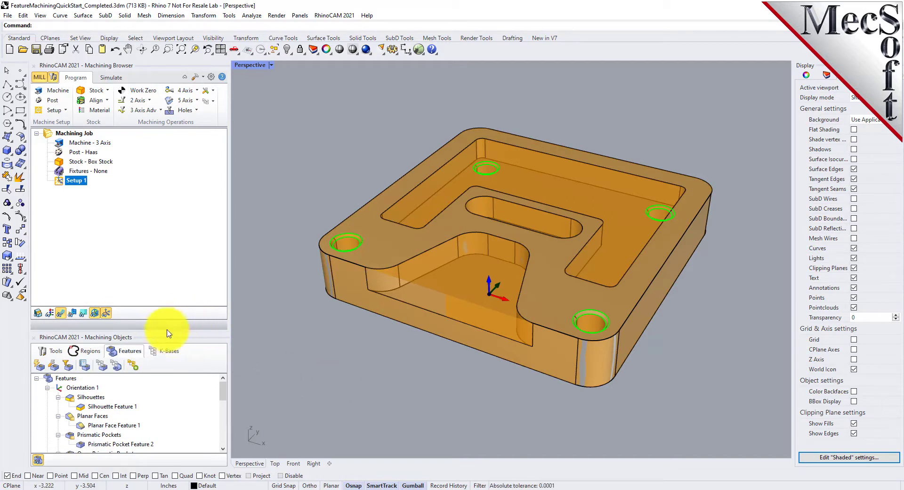
{"action": "left_click_drag", "start_coordinate": [167, 332], "coordinate": [172, 303]}
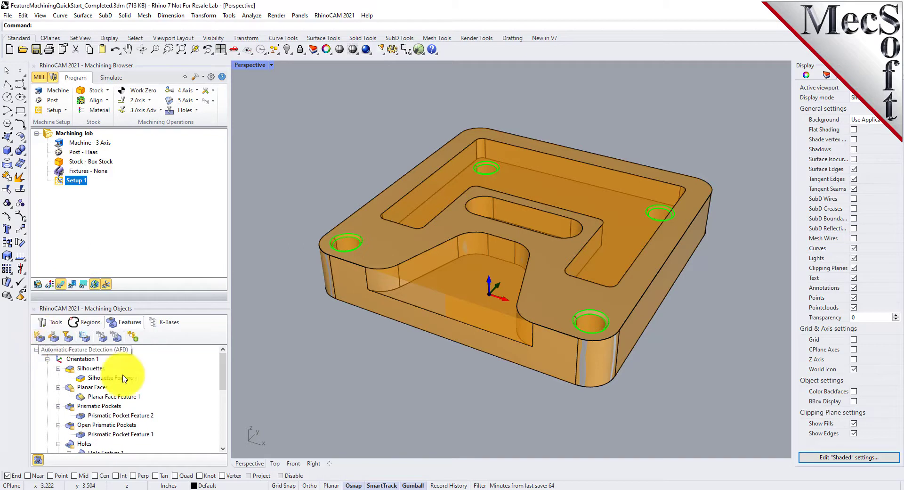
{"action": "left_click", "coordinate": [67, 350]}
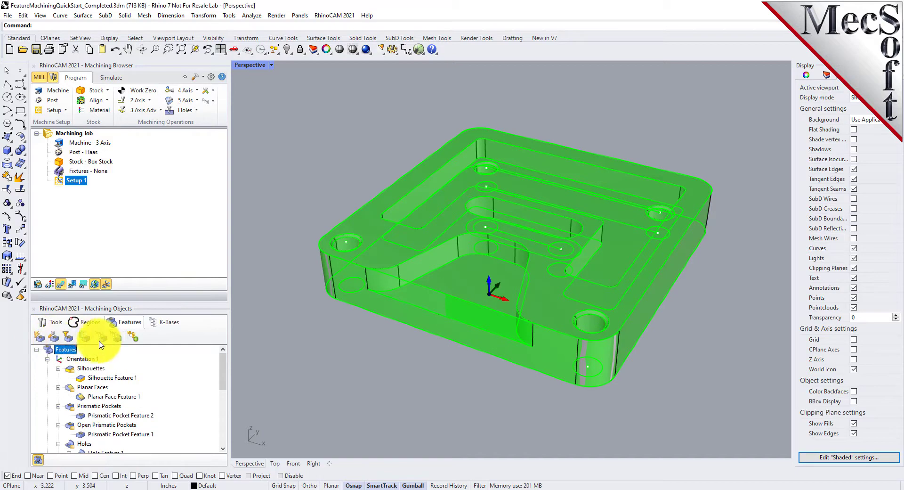
{"action": "left_click", "coordinate": [134, 340]}
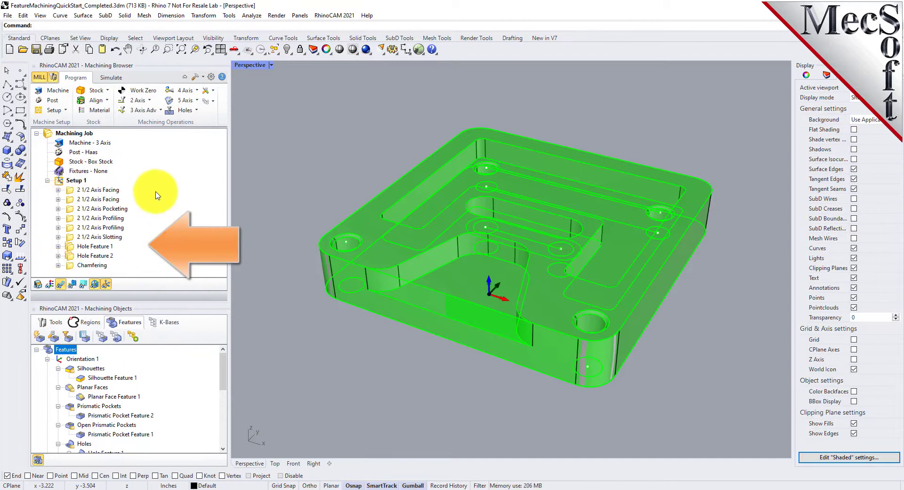
- Enlarge the operations tree and examine the toolpaths of the facing, pocketing, profiling, slotting, hole and chamfering operations in Setup 1
{"action": "left_click_drag", "start_coordinate": [145, 303], "coordinate": [144, 345]}
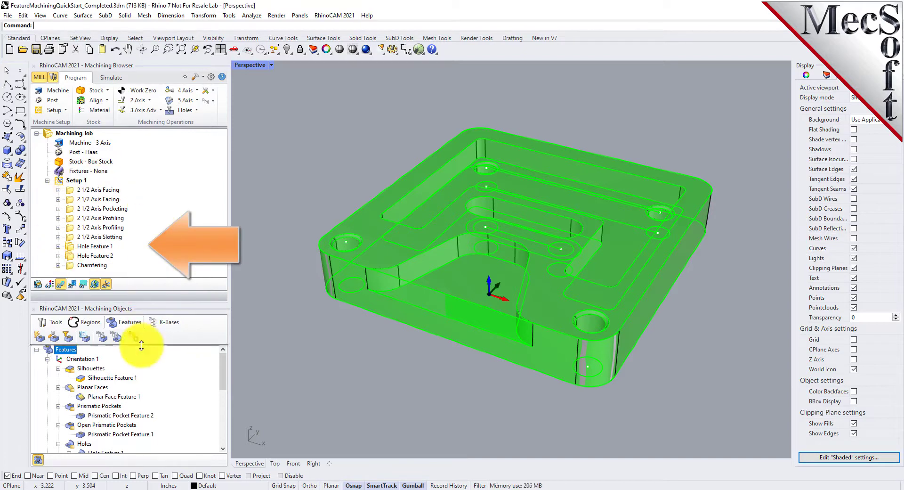
{"action": "left_click", "coordinate": [70, 190]}
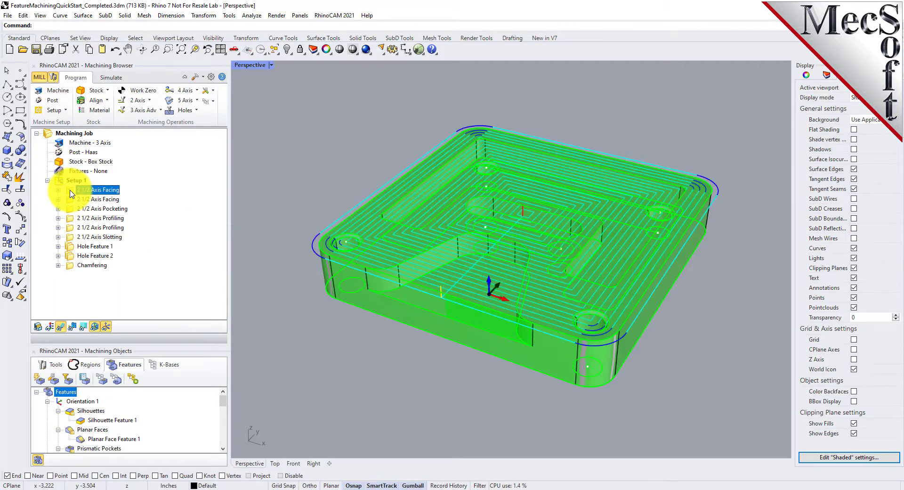
{"action": "left_click", "coordinate": [73, 199]}
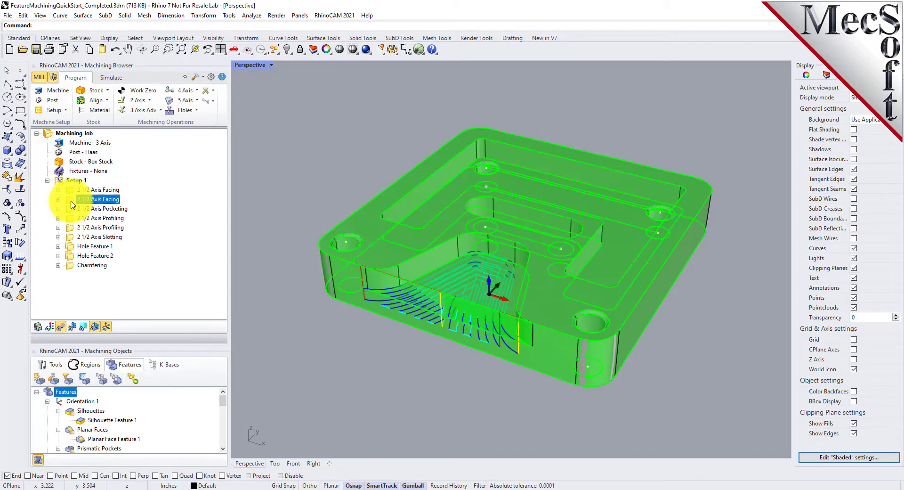
{"action": "left_click", "coordinate": [70, 210]}
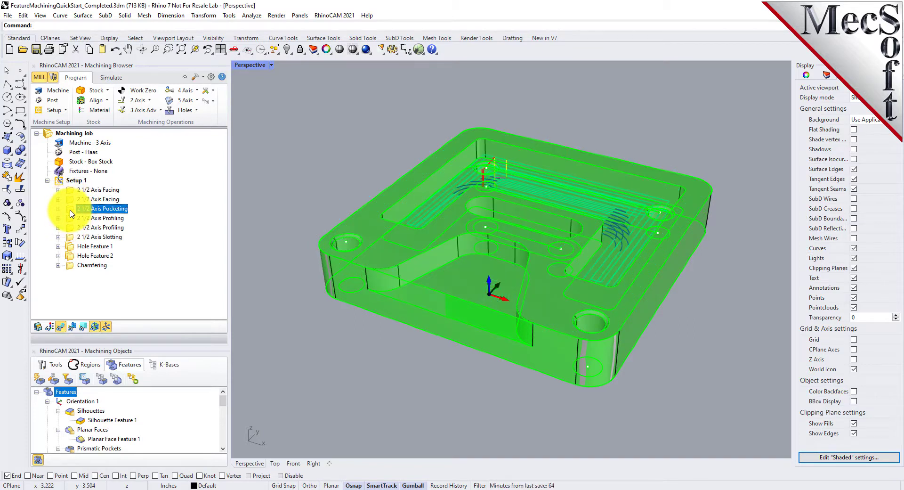
{"action": "left_click", "coordinate": [63, 218]}
{"action": "left_click", "coordinate": [283, 292]}
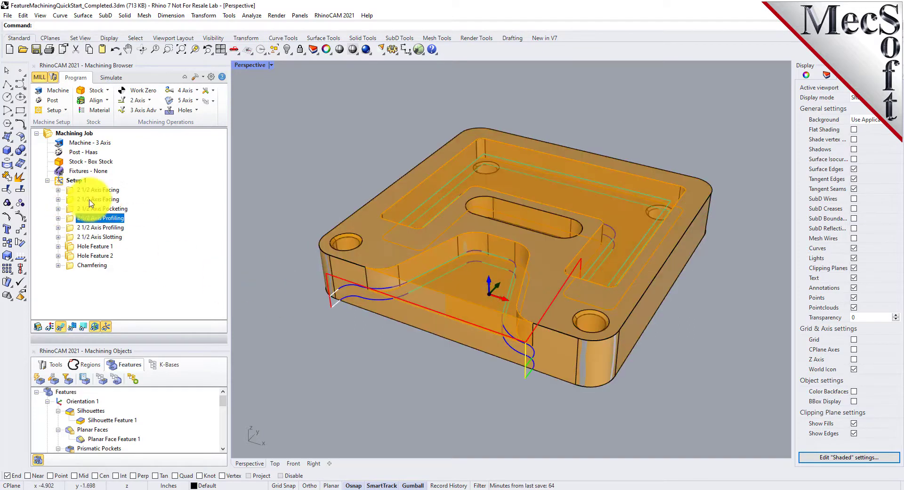
{"action": "left_click", "coordinate": [72, 228]}
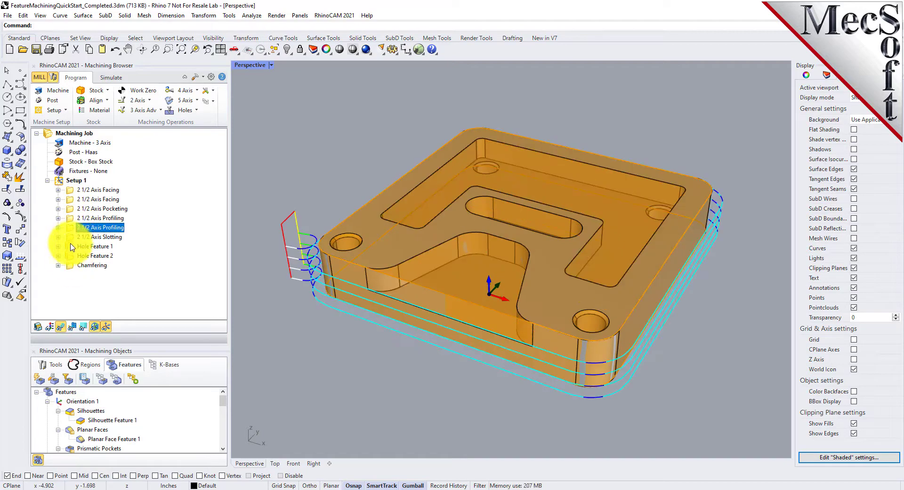
{"action": "left_click", "coordinate": [71, 237]}
{"action": "left_click", "coordinate": [72, 246]}
{"action": "left_click", "coordinate": [72, 256]}
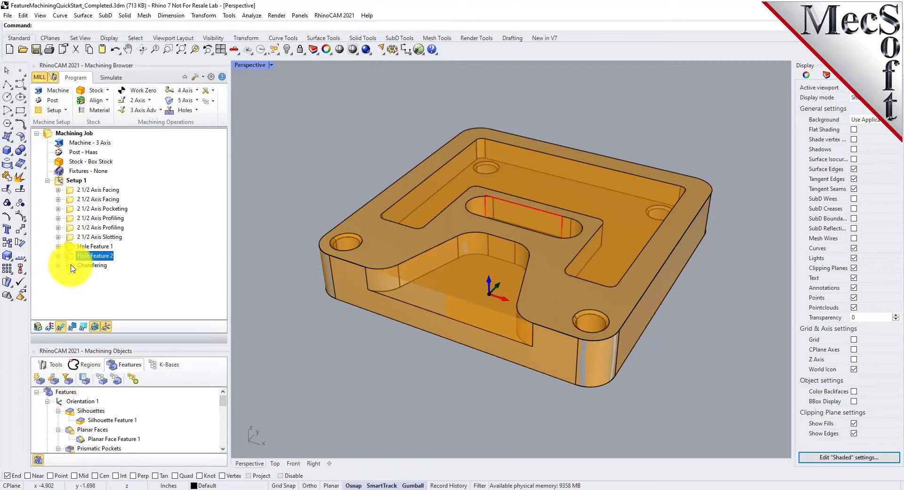
{"action": "left_click", "coordinate": [71, 266]}
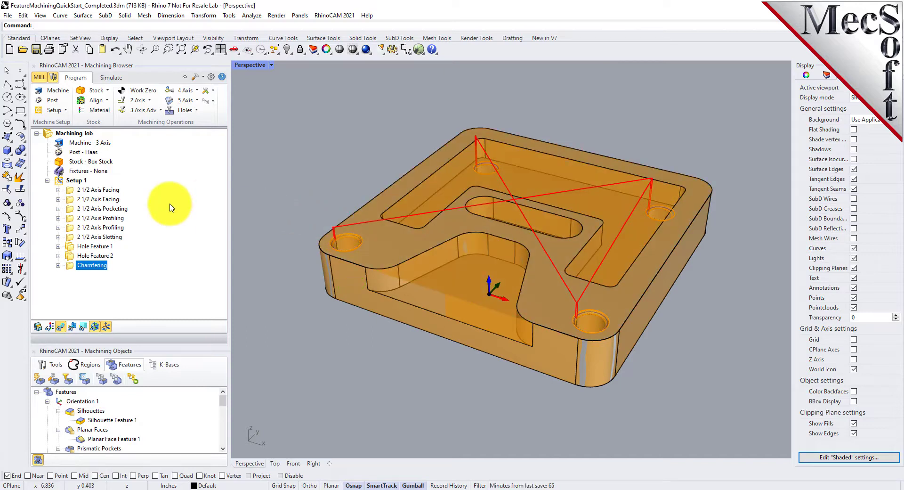
- Enlarge the features list, open the feature detection filters and examine the hole diameter, depth and partial-hole filter options
{"action": "left_click_drag", "start_coordinate": [162, 342], "coordinate": [167, 301]}
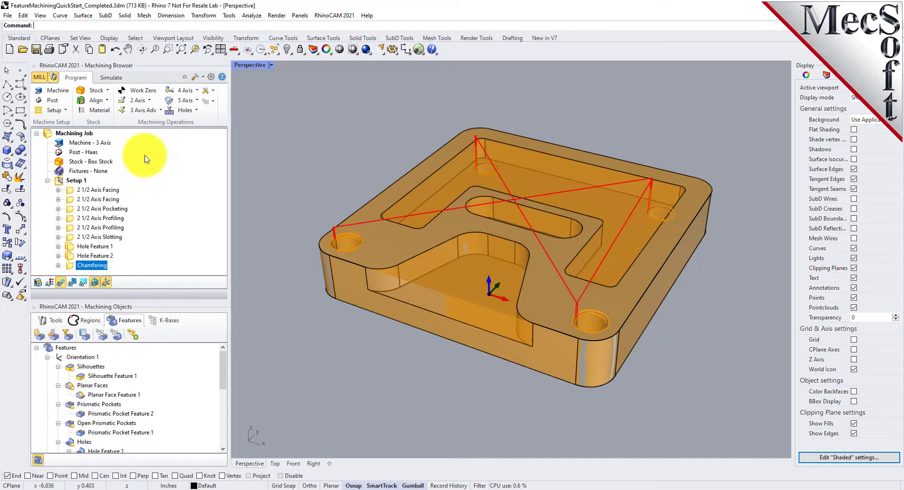
{"action": "left_click_drag", "start_coordinate": [126, 300], "coordinate": [127, 291]}
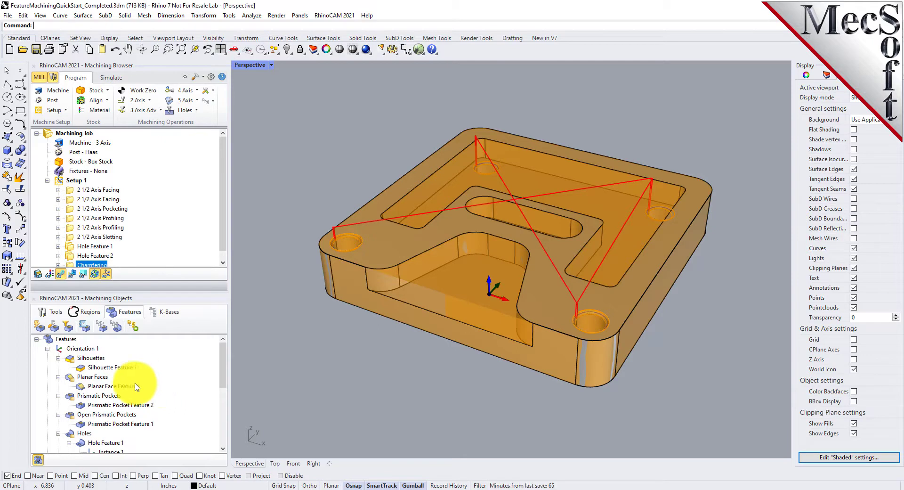
{"action": "left_click", "coordinate": [69, 330]}
{"action": "left_click_drag", "start_coordinate": [160, 80], "coordinate": [232, 178]}
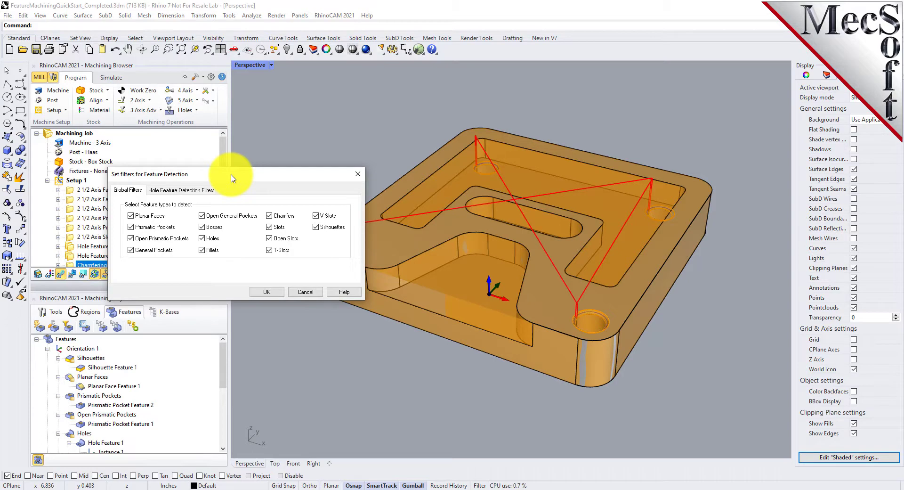
{"action": "left_click", "coordinate": [171, 190]}
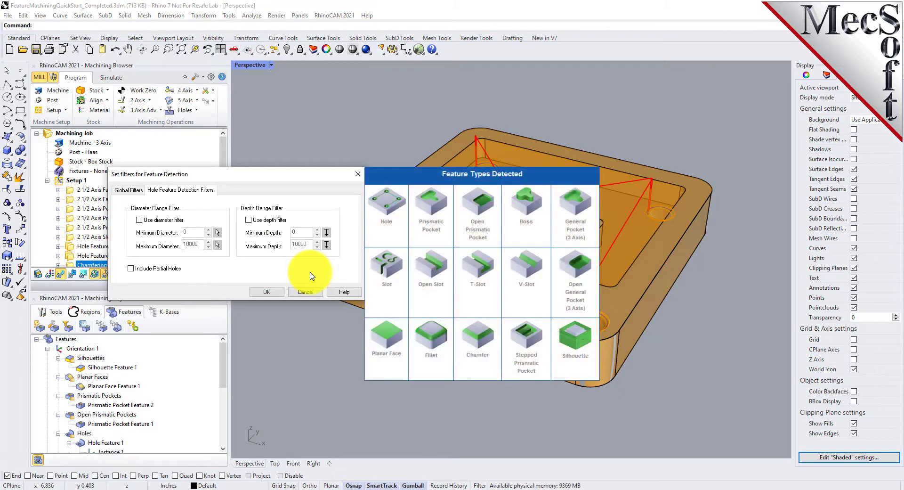
- Examine the feature types offered in the global detection filters, such as pockets and bosses, and accept the filters
{"action": "left_click", "coordinate": [127, 190]}
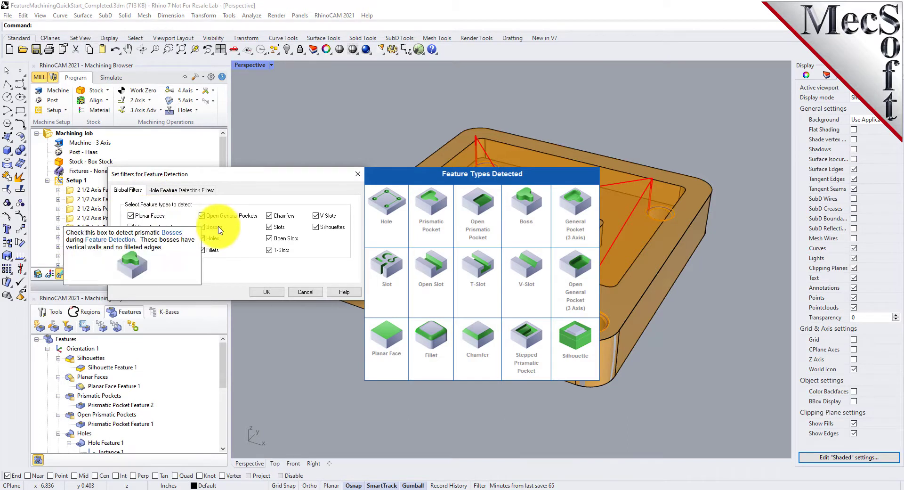
{"action": "mouse_move", "coordinate": [289, 242]}
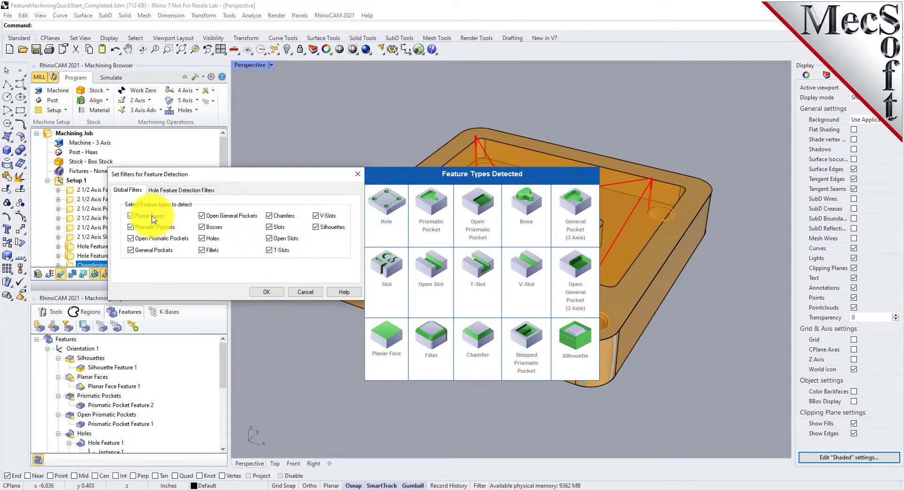
{"action": "mouse_move", "coordinate": [153, 218]}
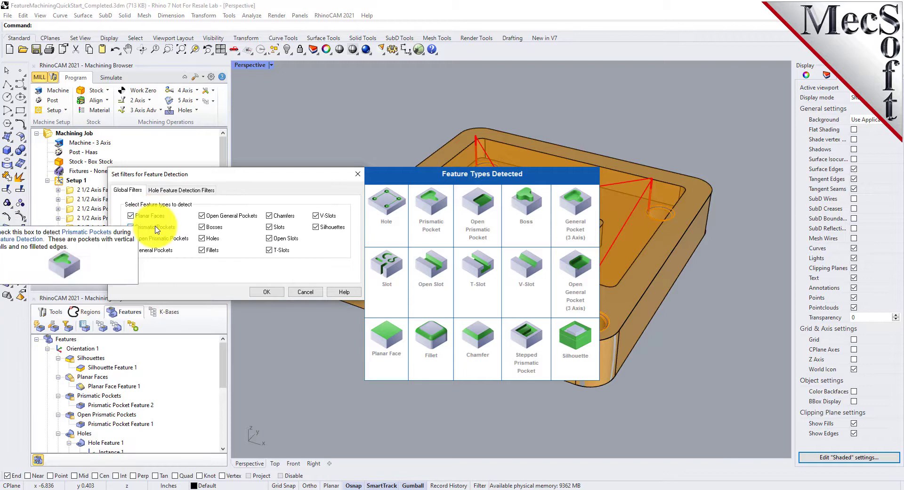
{"action": "mouse_move", "coordinate": [165, 242]}
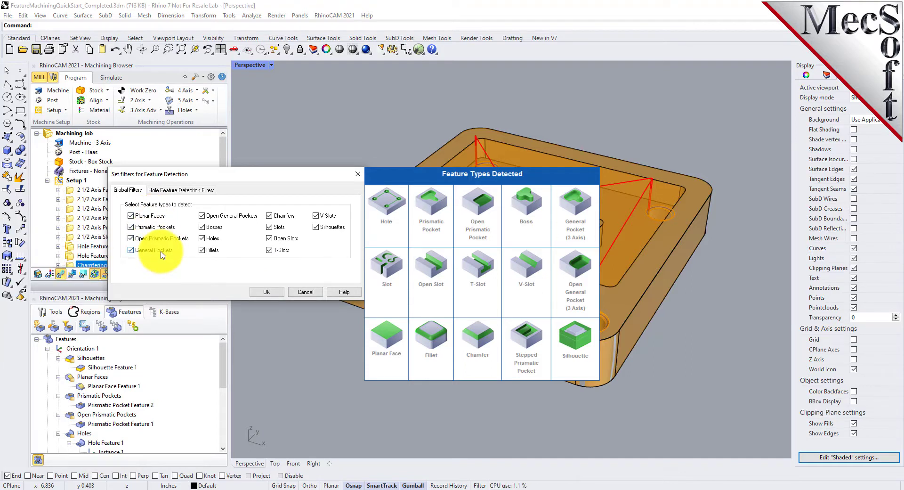
{"action": "mouse_move", "coordinate": [240, 218]}
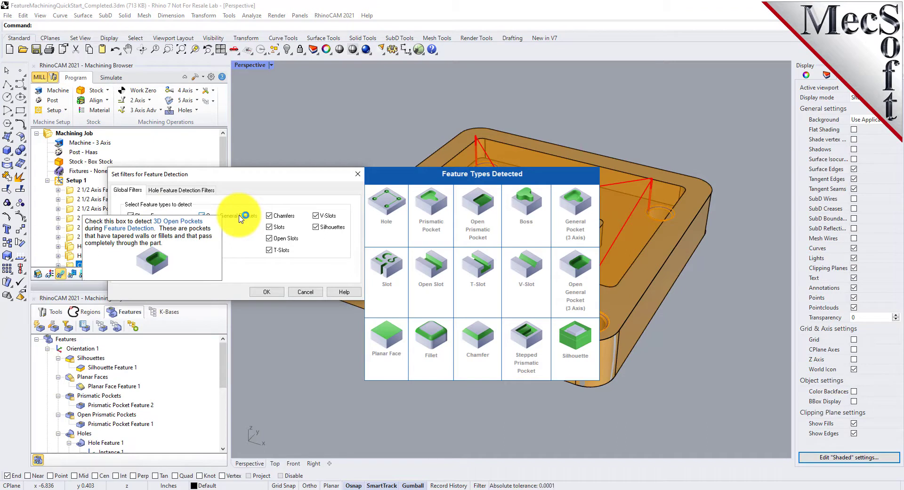
{"action": "mouse_move", "coordinate": [218, 230]}
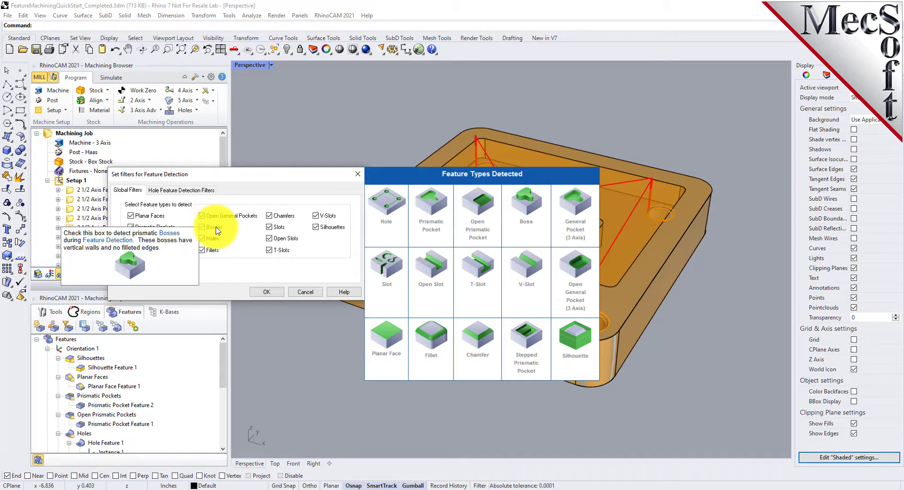
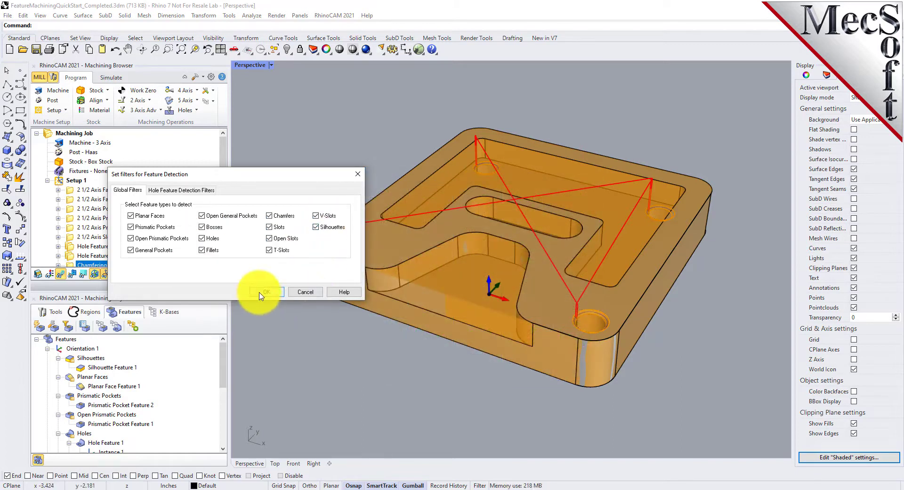
{"action": "left_click", "coordinate": [260, 293]}
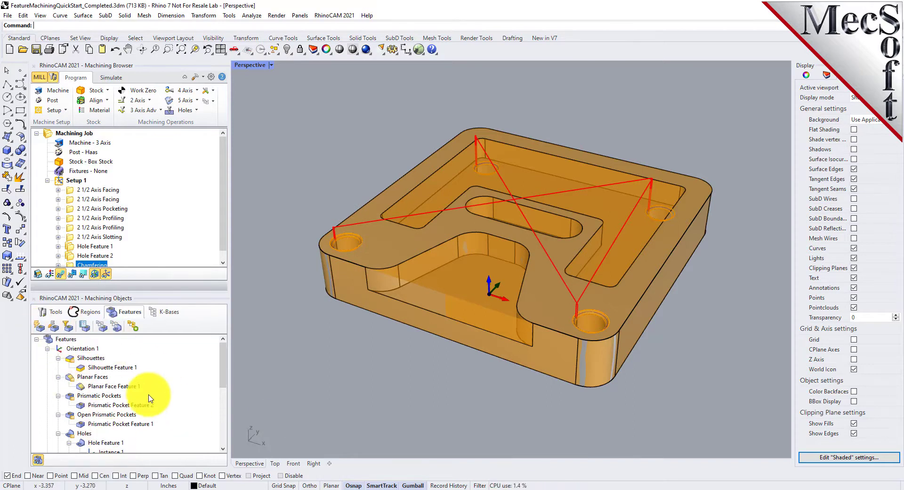
- List the detected machining features and examine Orientation 1, Orientation 2 and the parameters of Hole Feature 1
{"action": "left_click", "coordinate": [86, 331]}
{"action": "left_click_drag", "start_coordinate": [274, 10], "coordinate": [437, 80]}
{"action": "left_click_drag", "start_coordinate": [507, 301], "coordinate": [448, 389]}
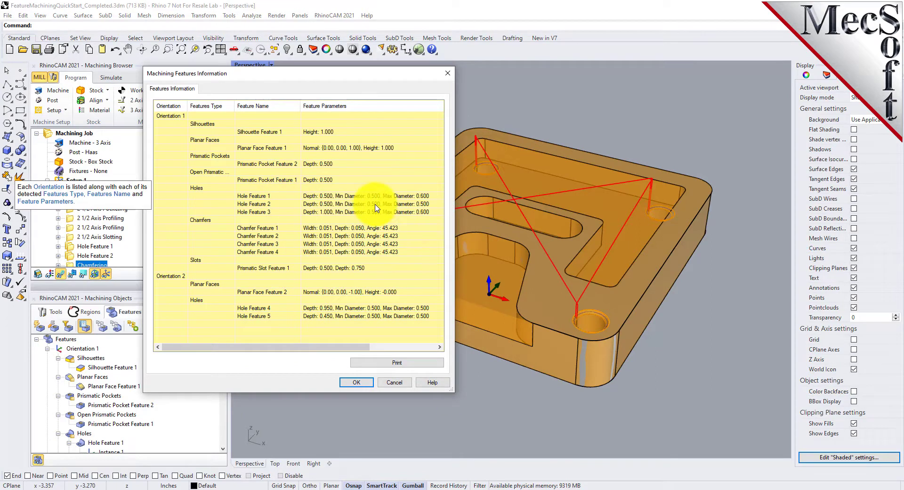
{"action": "left_click", "coordinate": [172, 116]}
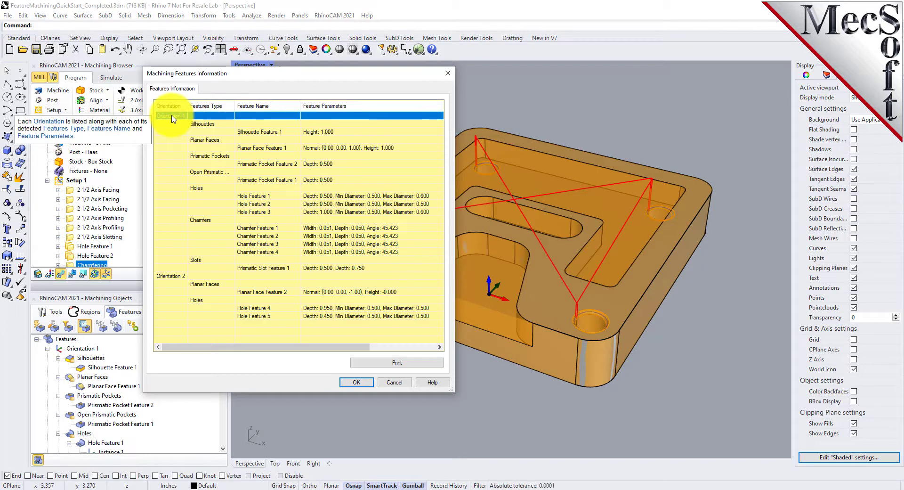
{"action": "left_click", "coordinate": [171, 277]}
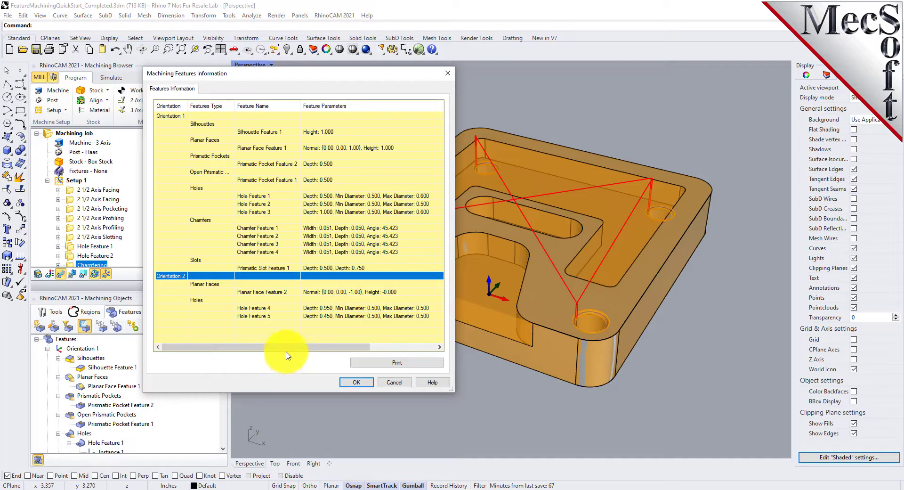
{"action": "left_click", "coordinate": [179, 118]}
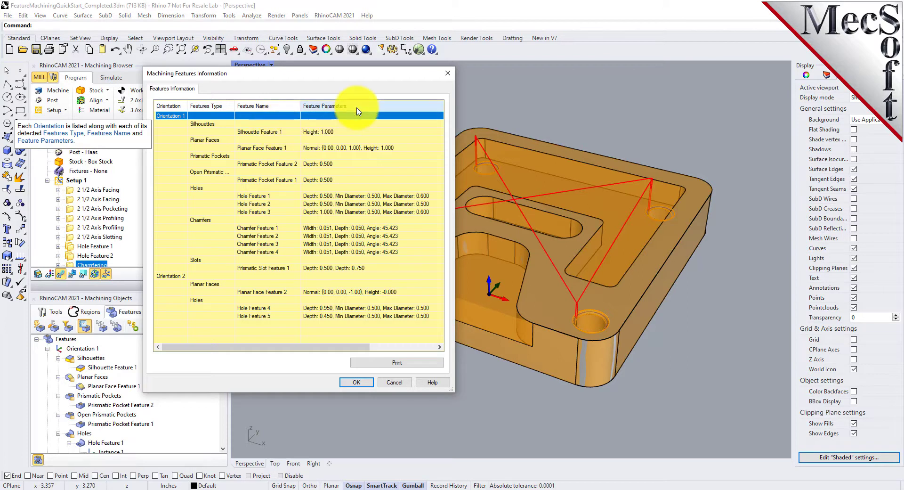
{"action": "left_click", "coordinate": [346, 195]}
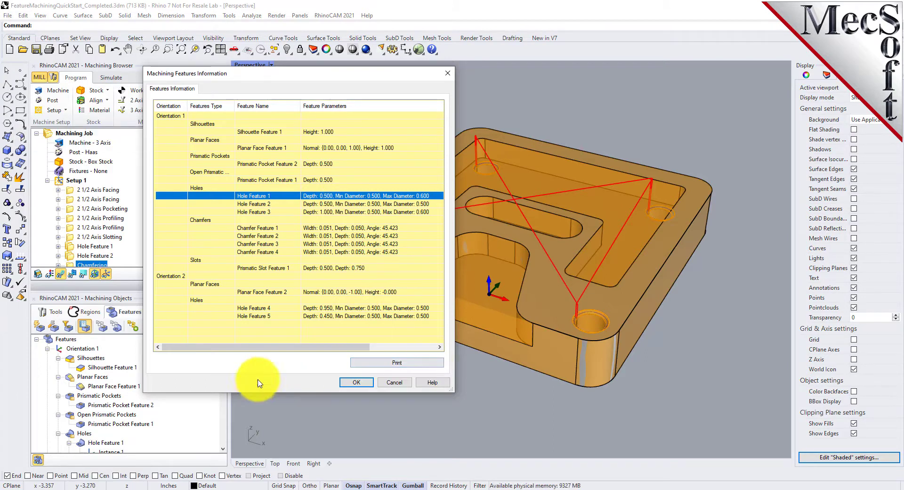
{"action": "left_click", "coordinate": [358, 383]}
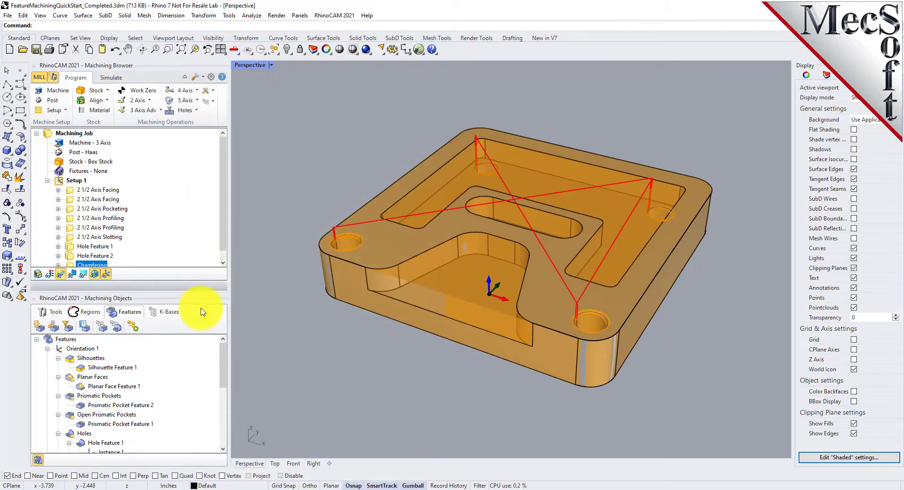
- Open the association of milling features with machining operations for Automatic Feature Machining and move the dialog beside the browser
{"action": "left_click", "coordinate": [104, 333]}
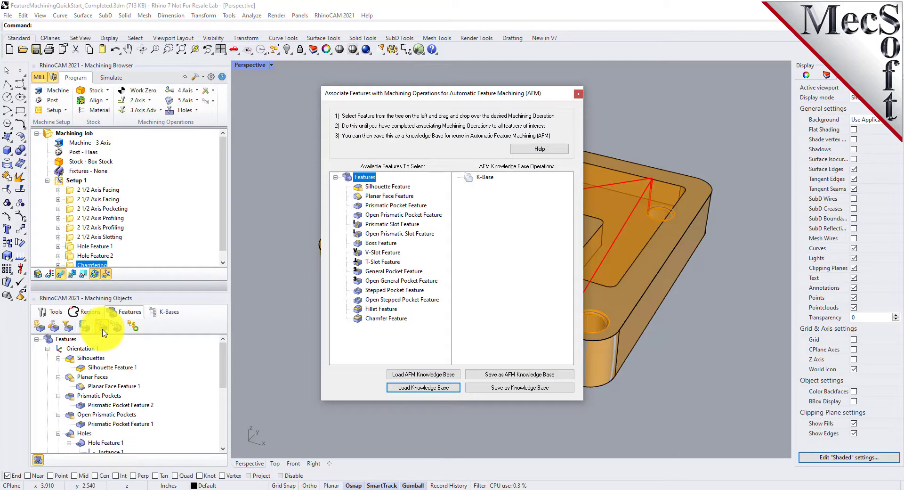
{"action": "left_click_drag", "start_coordinate": [471, 99], "coordinate": [344, 94]}
{"action": "mouse_move", "coordinate": [338, 280]}
{"action": "mouse_move", "coordinate": [318, 336]}
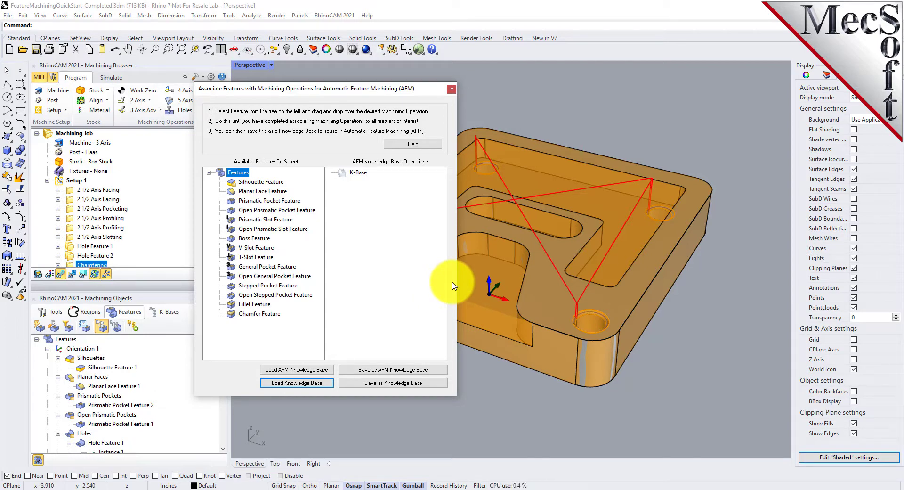
- Read the expanded help topic "Knowledge Base for Milling Features" on associating features with operations, and close it
{"action": "left_click", "coordinate": [414, 143]}
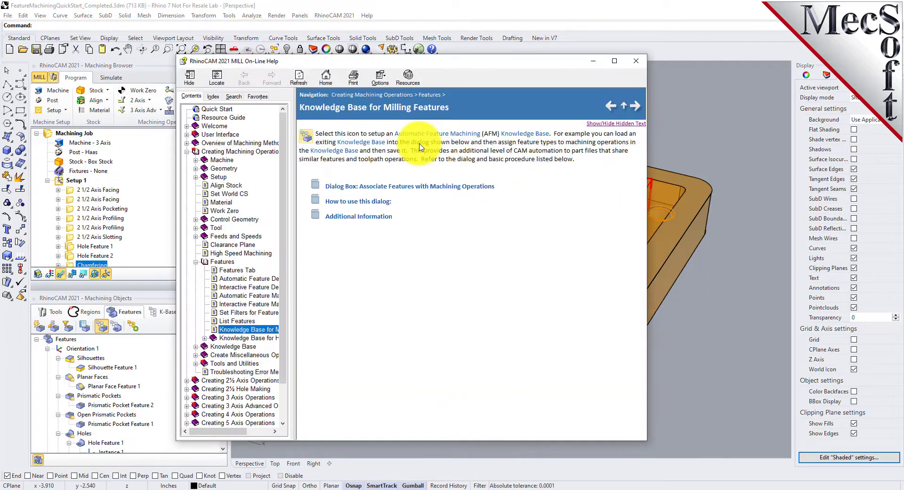
{"action": "left_click", "coordinate": [607, 124]}
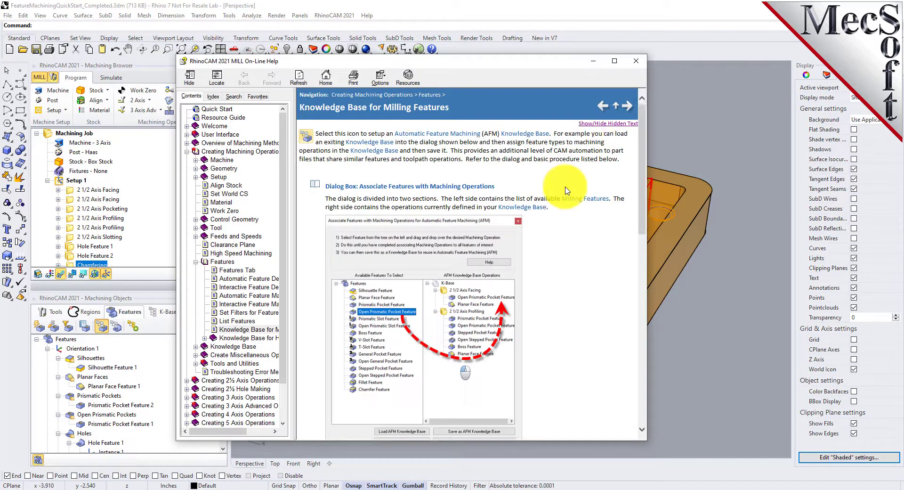
{"action": "scroll", "coordinate": [567, 190], "scroll_direction": "down", "scroll_amount": 3}
{"action": "scroll", "coordinate": [566, 191], "scroll_direction": "down", "scroll_amount": 3}
{"action": "scroll", "coordinate": [567, 190], "scroll_direction": "down", "scroll_amount": 7}
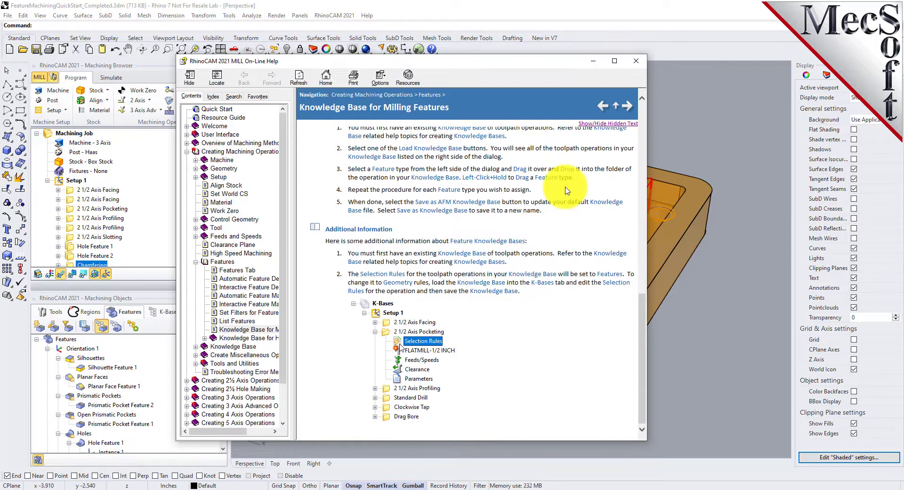
{"action": "scroll", "coordinate": [567, 190], "scroll_direction": "up", "scroll_amount": 12}
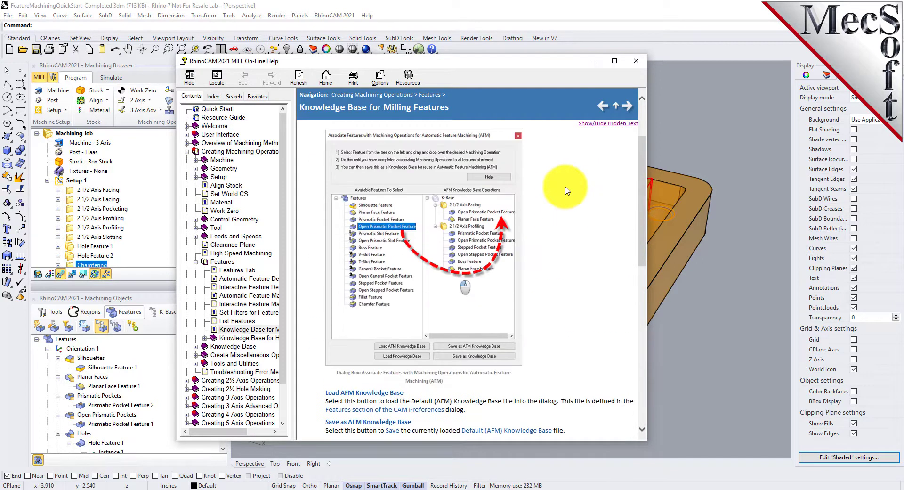
{"action": "scroll", "coordinate": [567, 190], "scroll_direction": "up", "scroll_amount": 1}
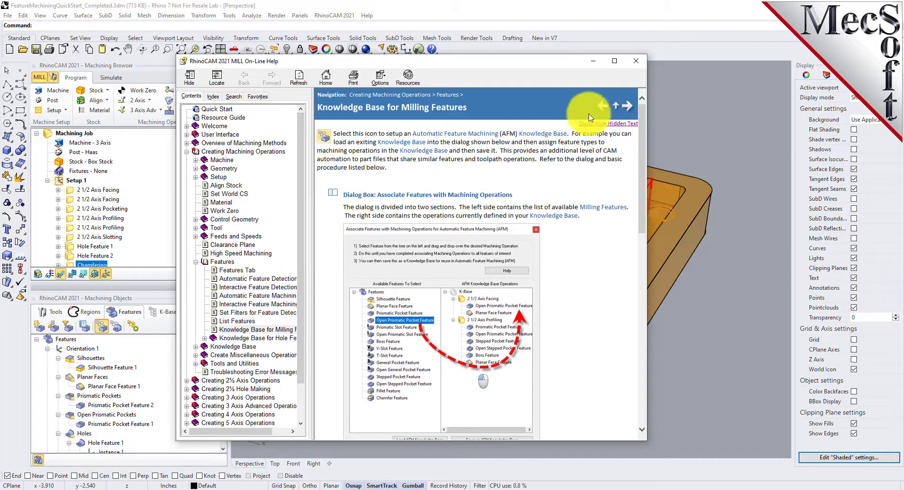
{"action": "left_click", "coordinate": [636, 61]}
- Load the AFM knowledge base into the feature association dialog, ignoring the box stock
{"action": "mouse_move", "coordinate": [387, 313]}
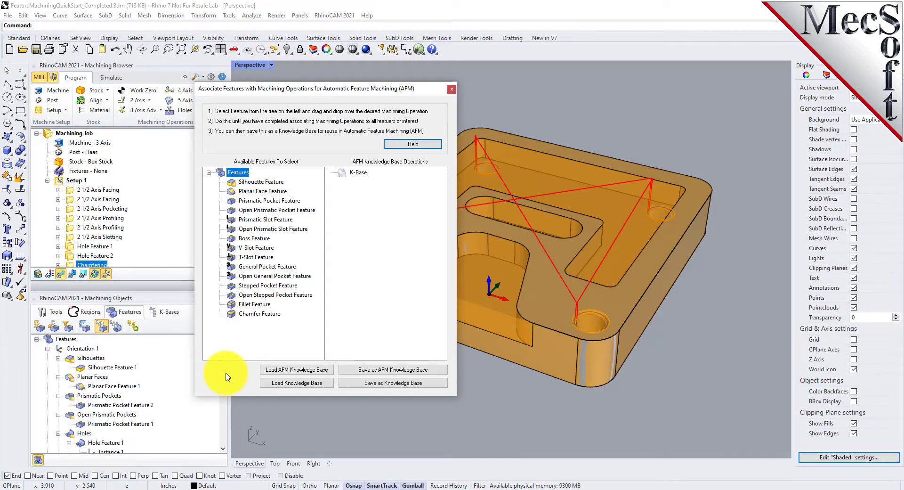
{"action": "left_click", "coordinate": [298, 370]}
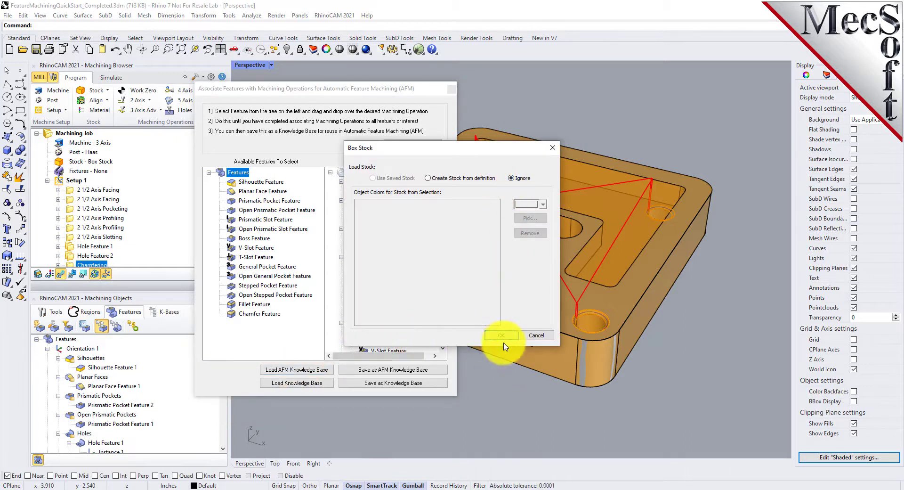
{"action": "left_click", "coordinate": [501, 335]}
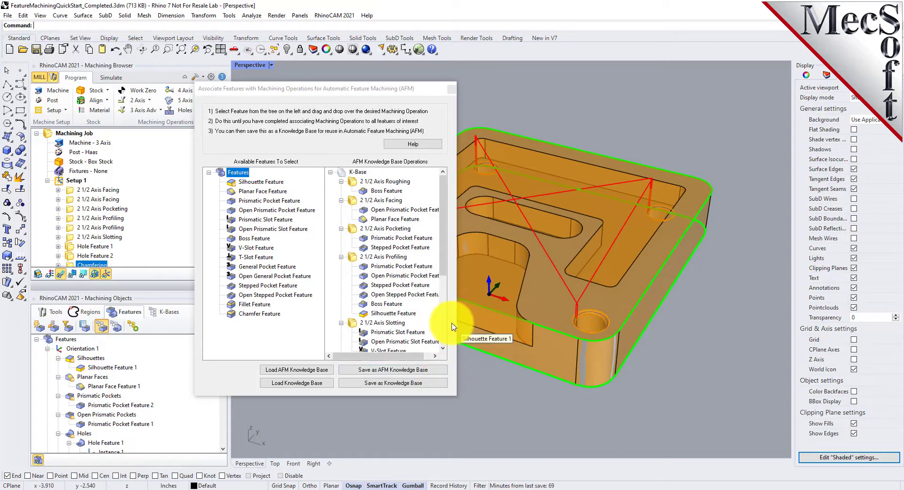
- Examine which feature types are assigned to each operation in the loaded AFM knowledge base, from 2 1/2 Axis Roughing to T-Slotting
{"action": "mouse_move", "coordinate": [444, 200]}
{"action": "left_mouse_down"}
{"action": "mouse_move", "coordinate": [444, 251]}
{"action": "mouse_move", "coordinate": [445, 186]}
{"action": "left_mouse_up"}
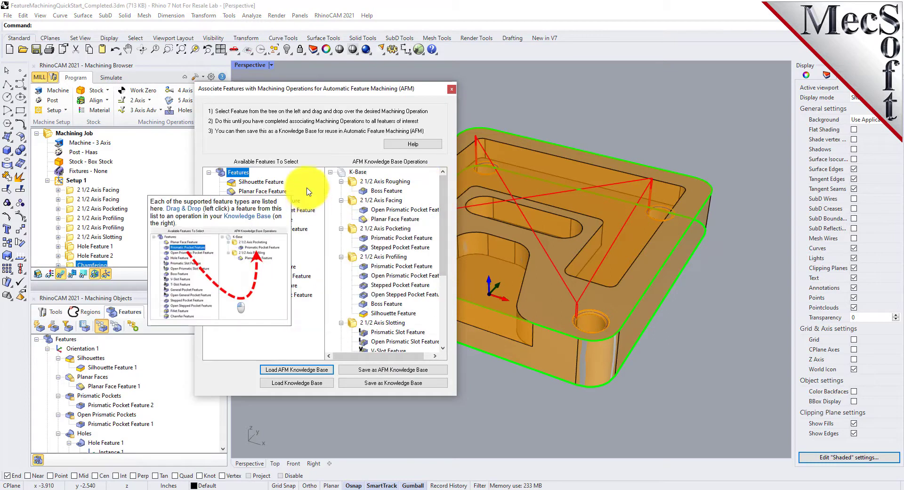
{"action": "mouse_move", "coordinate": [344, 203]}
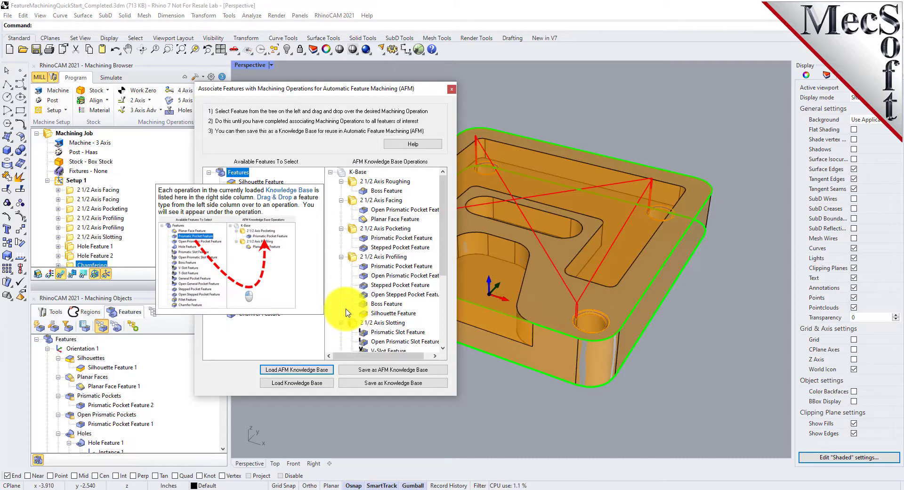
{"action": "scroll", "coordinate": [347, 313], "scroll_direction": "down", "scroll_amount": 4}
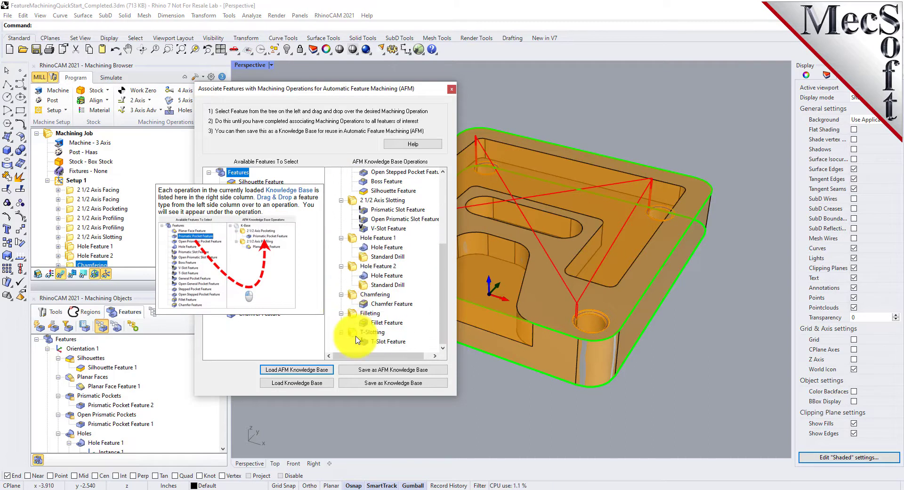
{"action": "scroll", "coordinate": [344, 295], "scroll_direction": "up", "scroll_amount": 5}
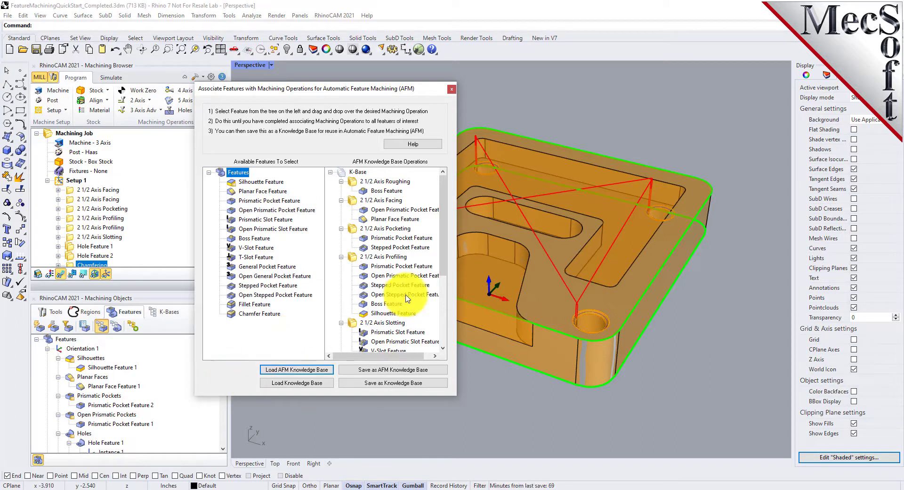
{"action": "mouse_move", "coordinate": [398, 289]}
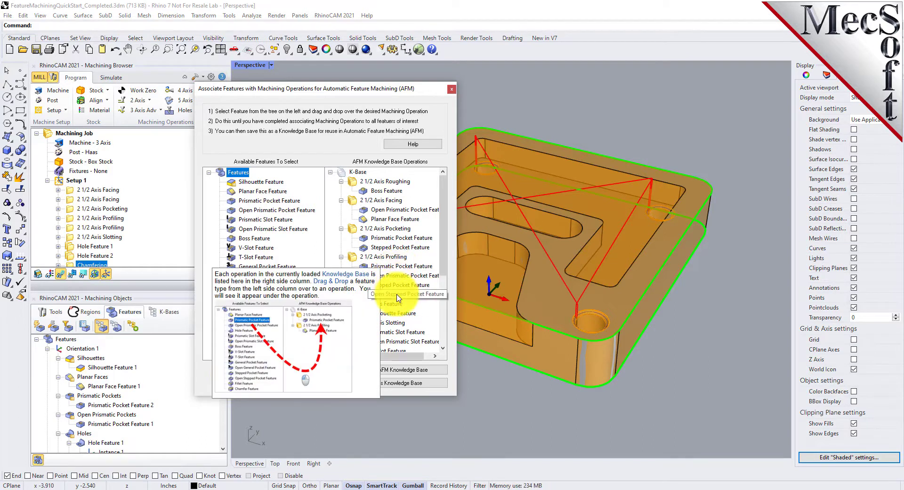
{"action": "mouse_move", "coordinate": [325, 332]}
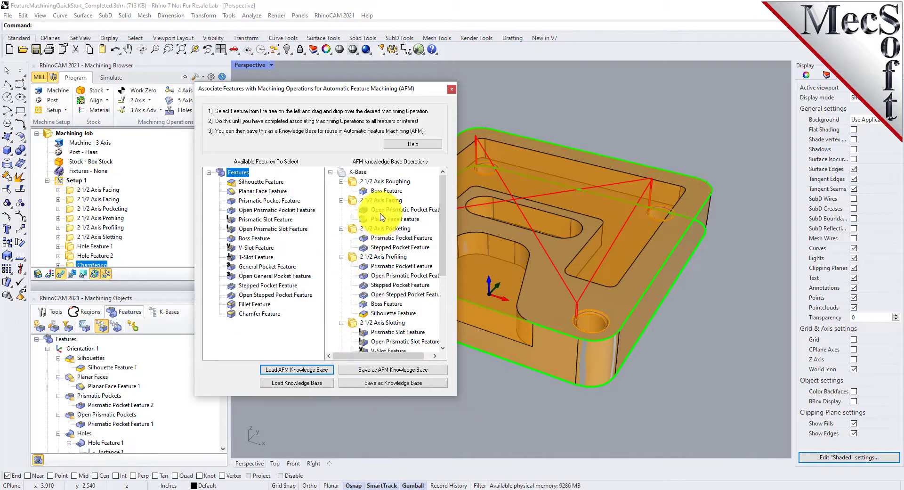
{"action": "mouse_move", "coordinate": [383, 214]}
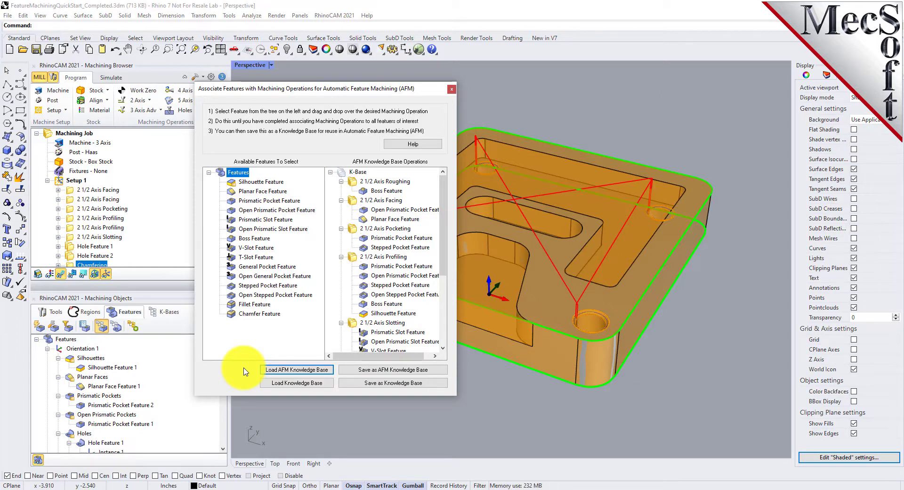
{"action": "mouse_move", "coordinate": [259, 246]}
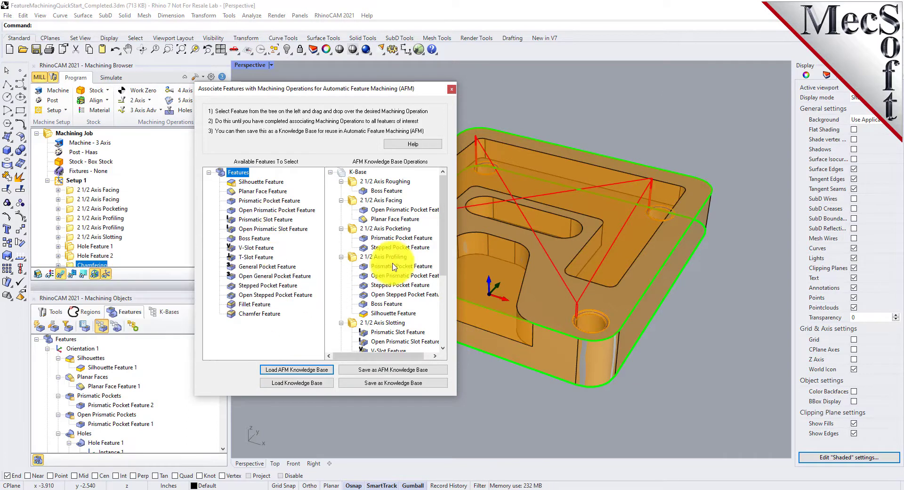
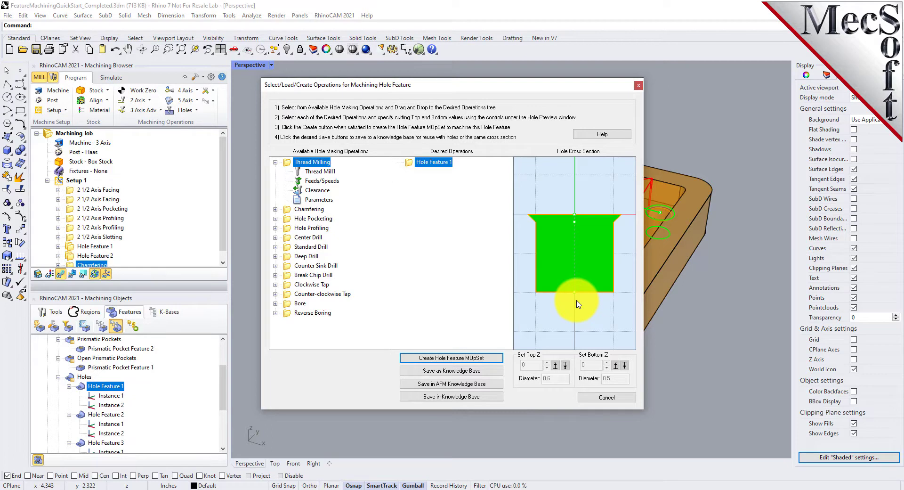
- Add Center Drill, Standard Drill and Chamfering, in that order, to the desired operations for Hole Feature 1
{"action": "mouse_move", "coordinate": [433, 233]}
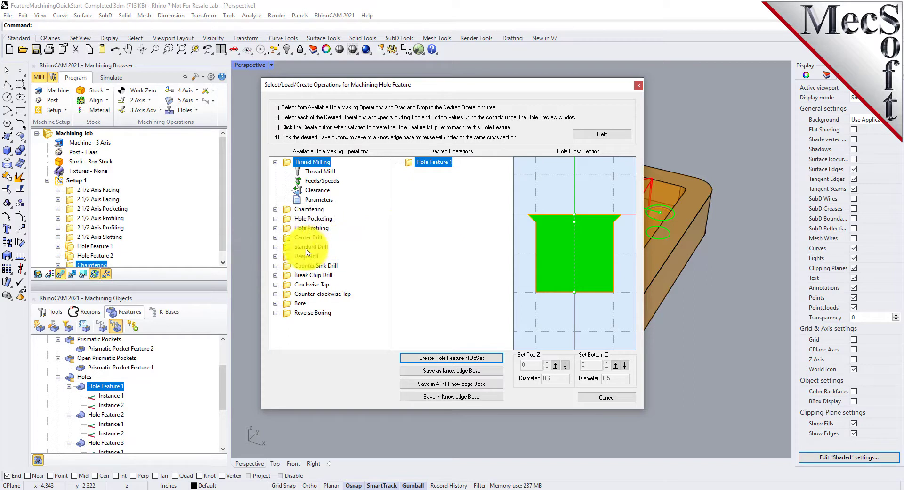
{"action": "mouse_move", "coordinate": [289, 239]}
{"action": "left_click_drag", "start_coordinate": [289, 239], "coordinate": [417, 179]}
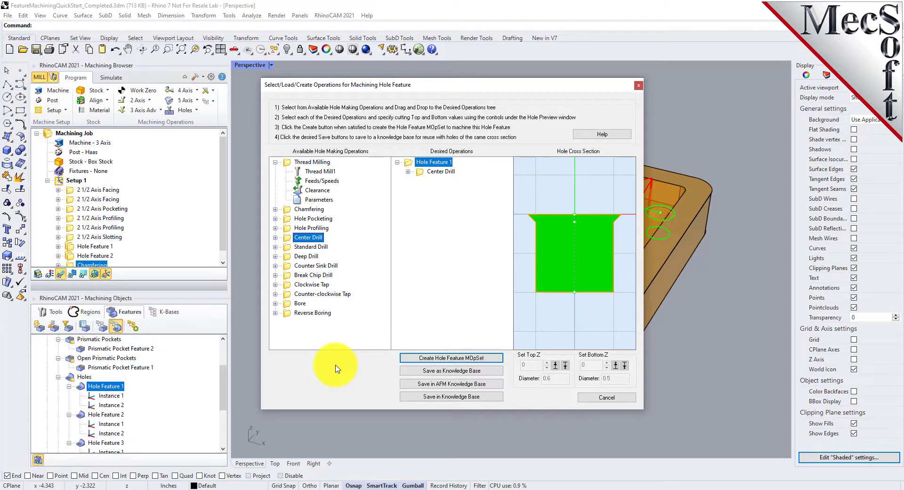
{"action": "left_click_drag", "start_coordinate": [303, 246], "coordinate": [413, 187]}
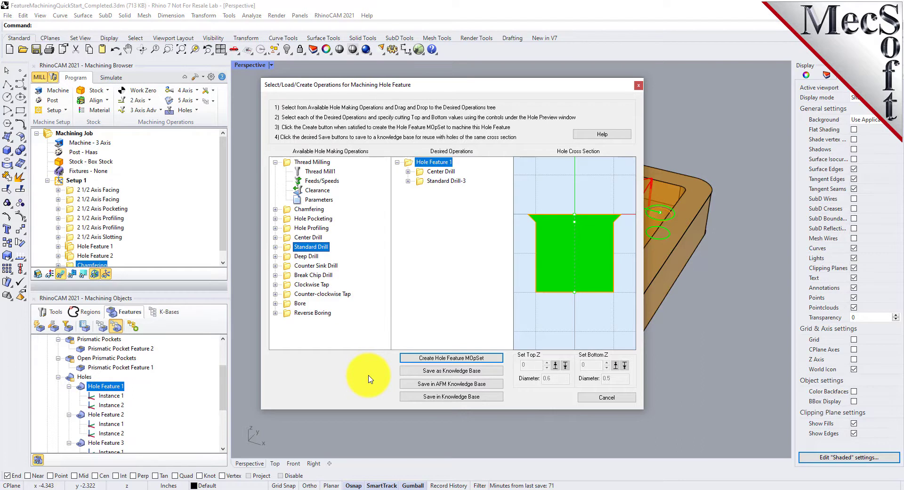
{"action": "left_click", "coordinate": [301, 209]}
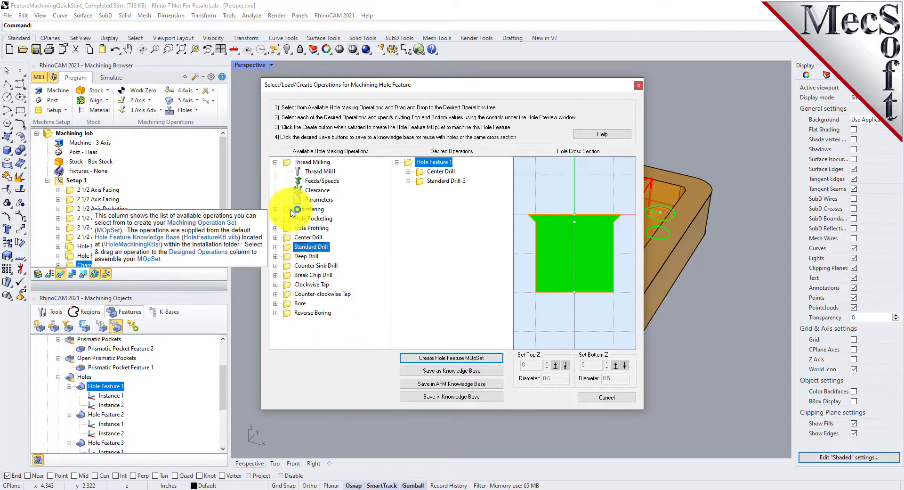
{"action": "left_click_drag", "start_coordinate": [290, 228], "coordinate": [414, 191]}
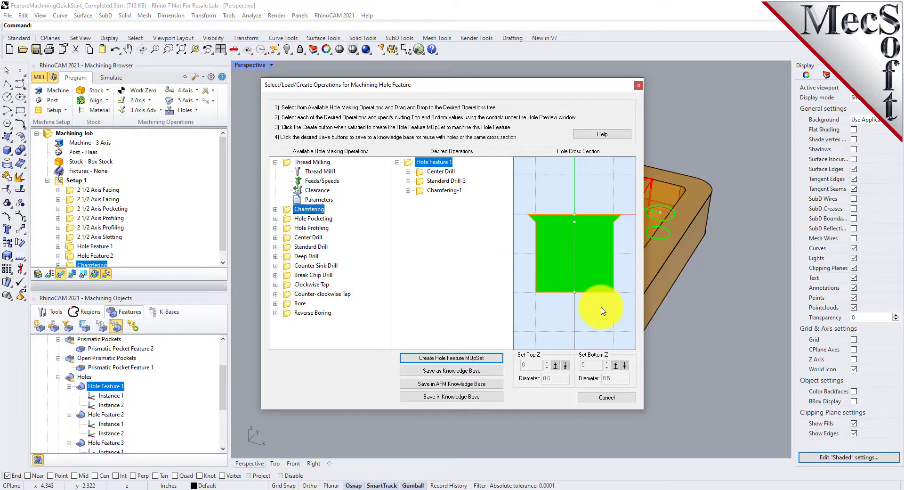
- Check the cutting range of each desired hole operation and set the Center Drill's bottom Z to -0.2
{"action": "left_click", "coordinate": [420, 174]}
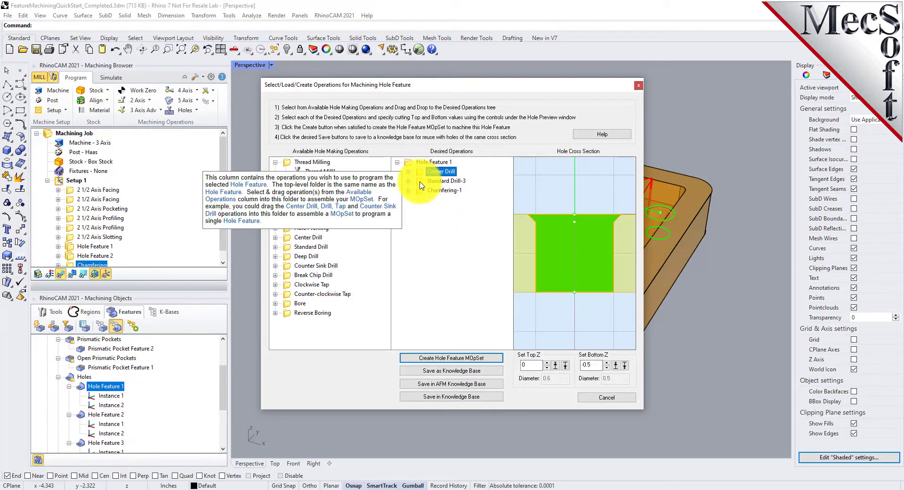
{"action": "left_click", "coordinate": [419, 181]}
{"action": "left_click", "coordinate": [420, 190]}
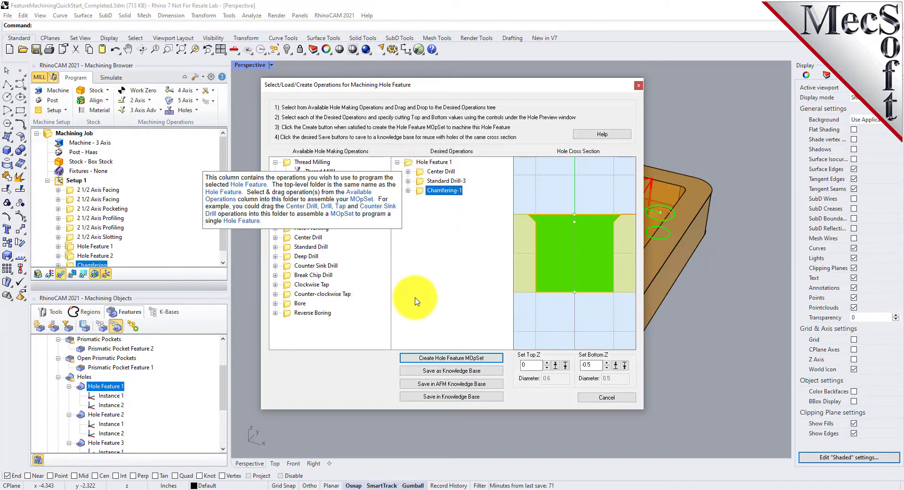
{"action": "left_click", "coordinate": [420, 173]}
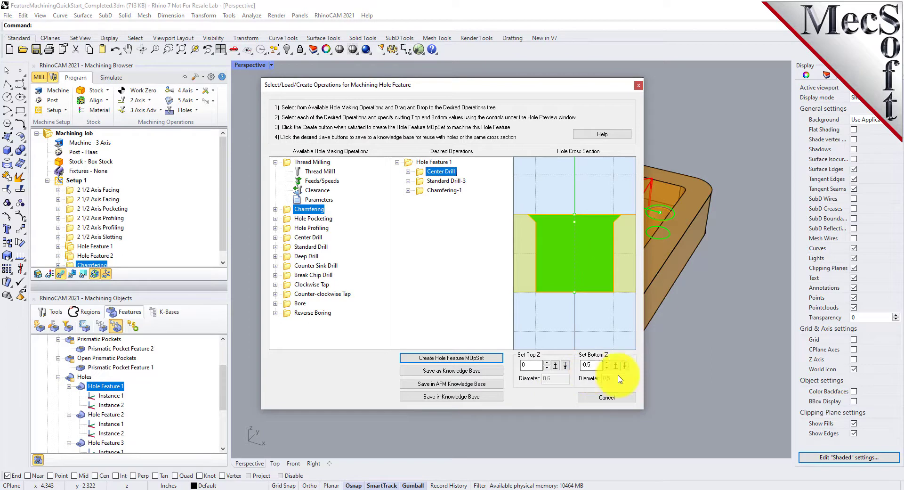
{"action": "left_click", "coordinate": [608, 363]}
{"action": "left_click", "coordinate": [607, 363]}
{"action": "left_click", "coordinate": [607, 363]}
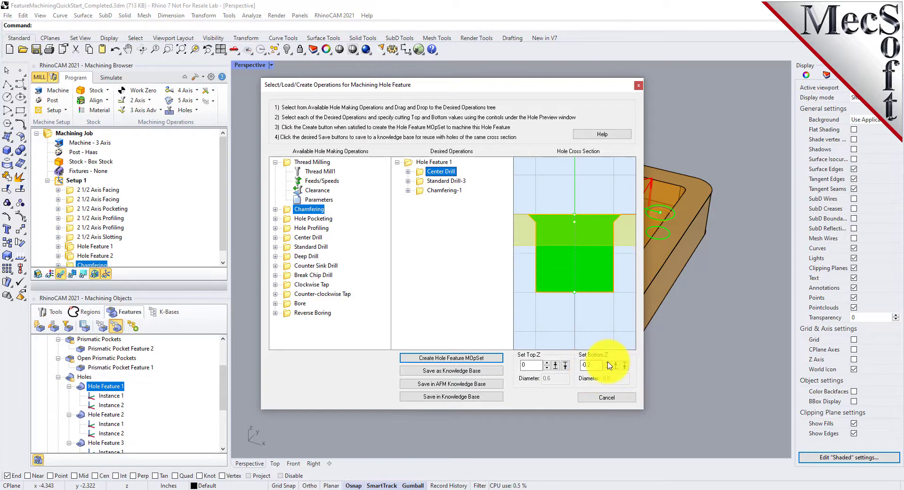
- Set the Chamfering operation's bottom Z to -0.1 and close the hole feature dialog without creating the MOpSet
{"action": "left_click", "coordinate": [421, 182]}
{"action": "left_click", "coordinate": [423, 190]}
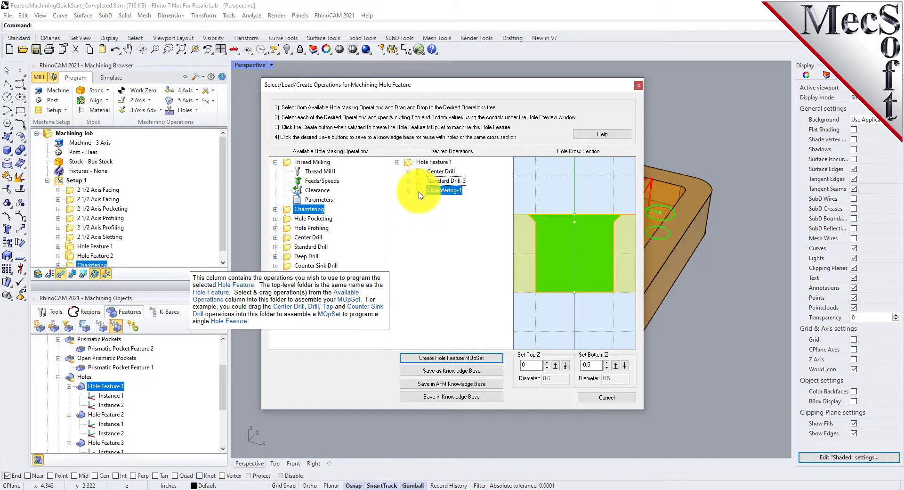
{"action": "left_click", "coordinate": [607, 364]}
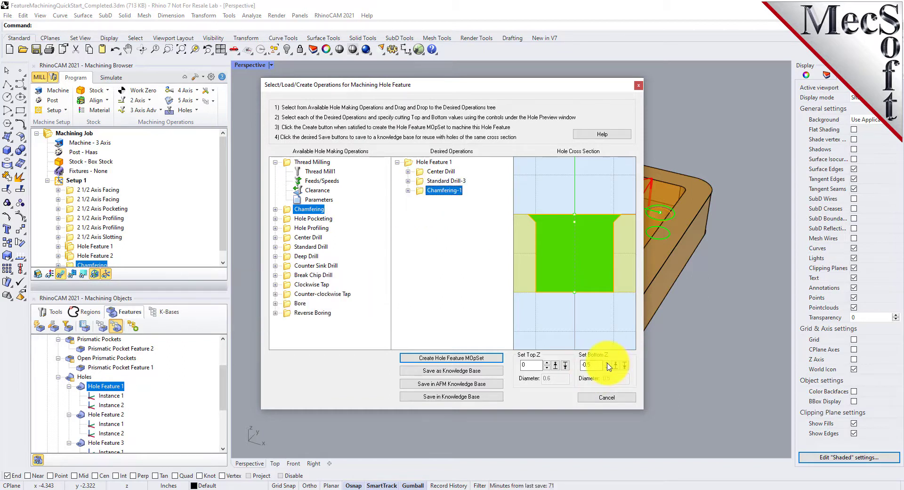
{"action": "left_click", "coordinate": [608, 364]}
{"action": "left_click", "coordinate": [607, 363]}
{"action": "left_click", "coordinate": [608, 363]}
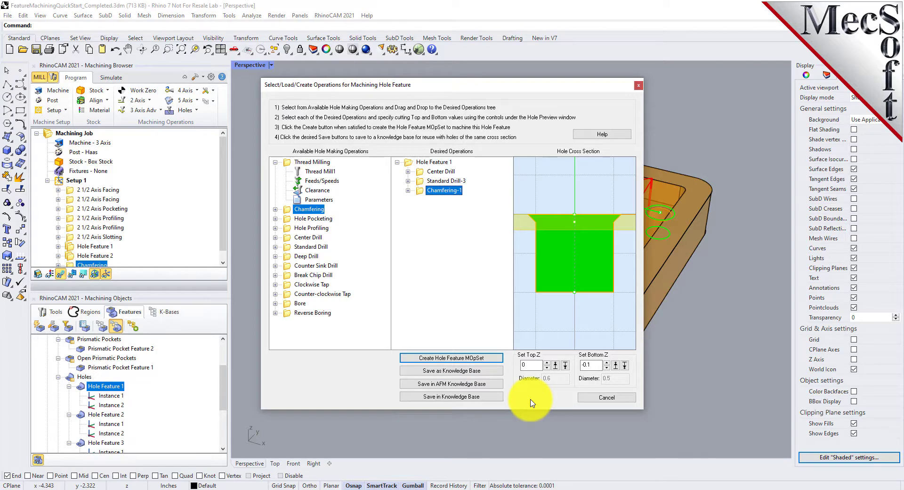
{"action": "left_click", "coordinate": [639, 86]}
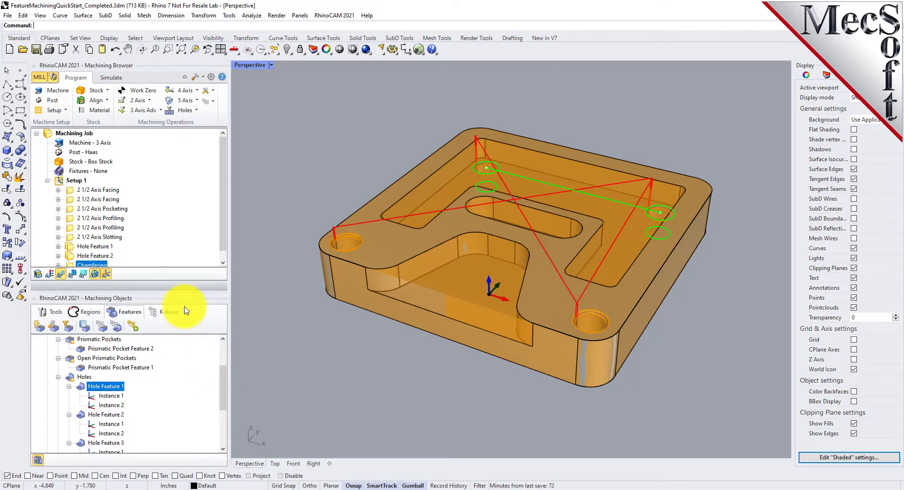
- Enlarge the machining operations list, change the first 2 1/2 Axis Facing operation to Linear Cuts and regenerate its toolpath
{"action": "left_click_drag", "start_coordinate": [162, 290], "coordinate": [161, 317]}
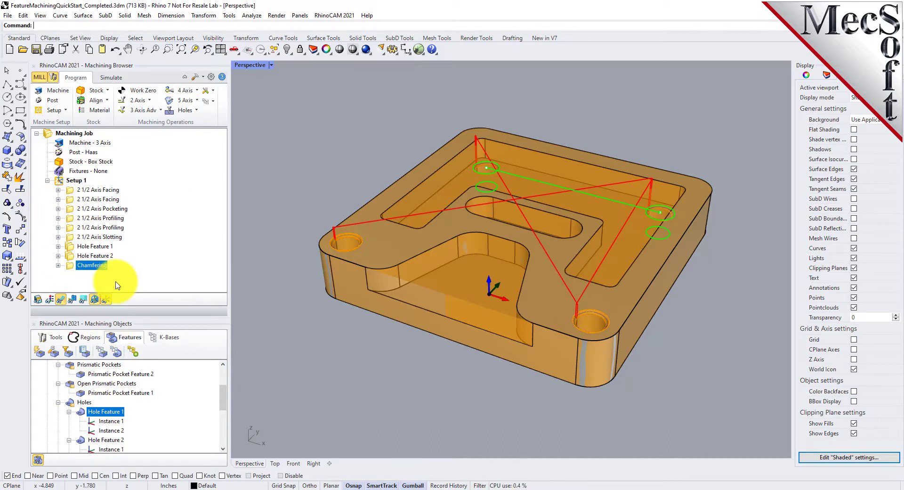
{"action": "left_click", "coordinate": [71, 192]}
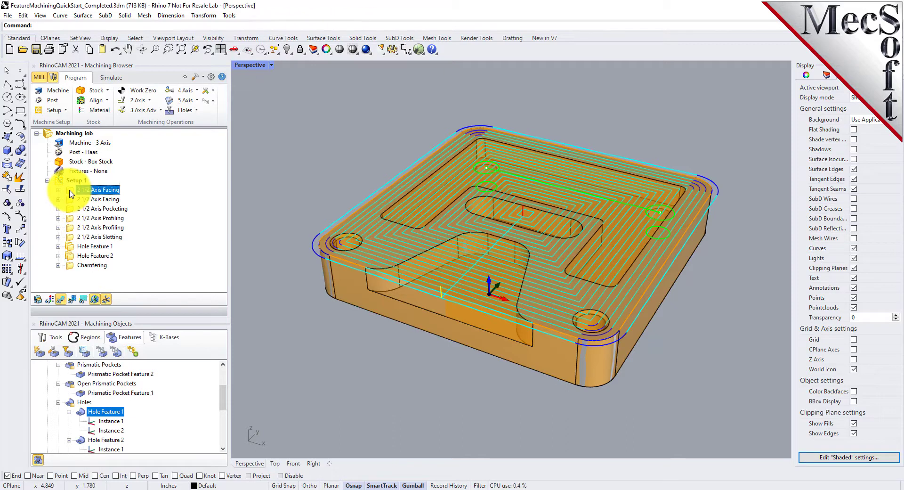
{"action": "double_click", "coordinate": [70, 191]}
{"action": "left_click_drag", "start_coordinate": [122, 83], "coordinate": [219, 102]}
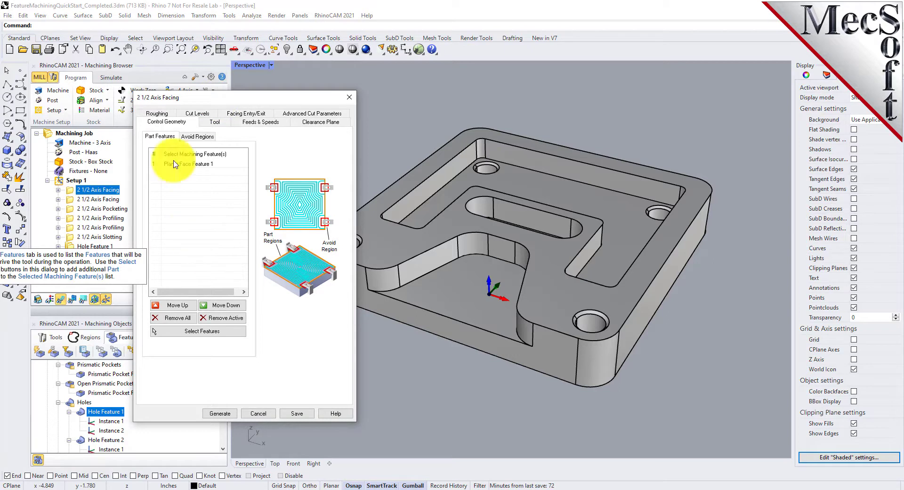
{"action": "left_click", "coordinate": [159, 115]}
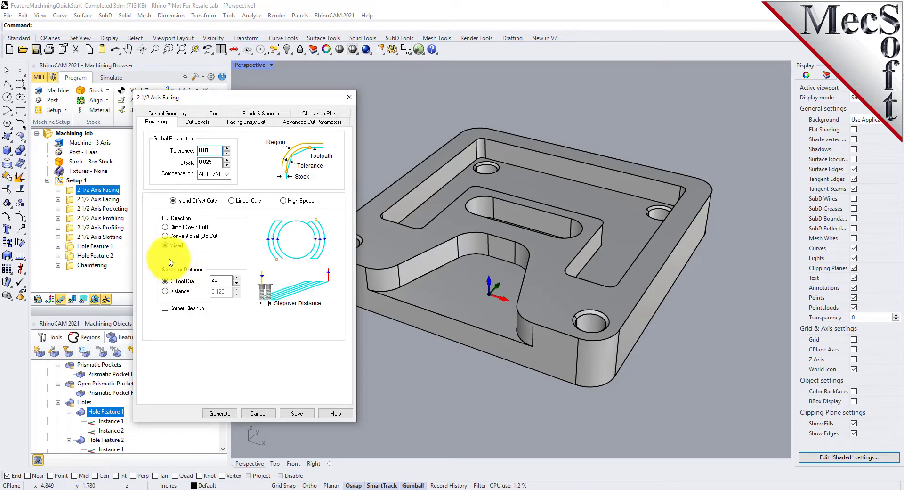
{"action": "left_click", "coordinate": [232, 202]}
{"action": "left_click", "coordinate": [220, 414]}
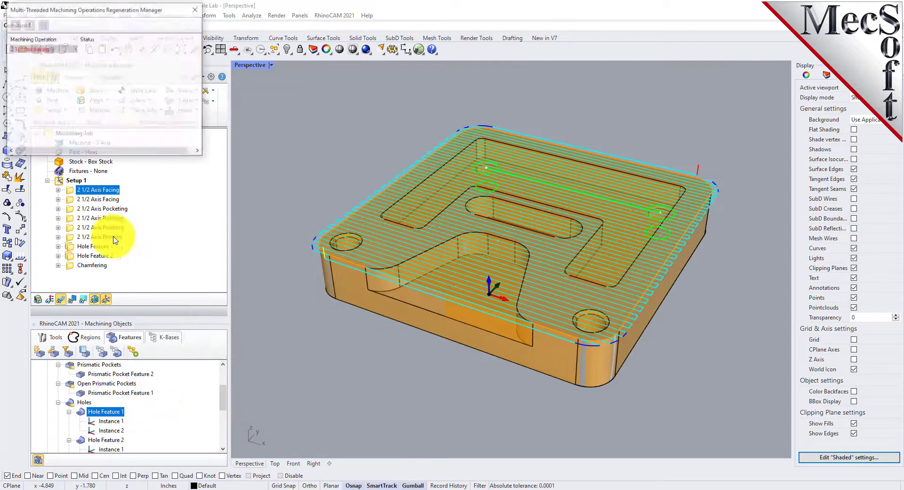
- Change the 2 1/2 Axis Pocketing operation's cut pattern to High Speed and regenerate its toolpath
{"action": "double_click", "coordinate": [78, 209]}
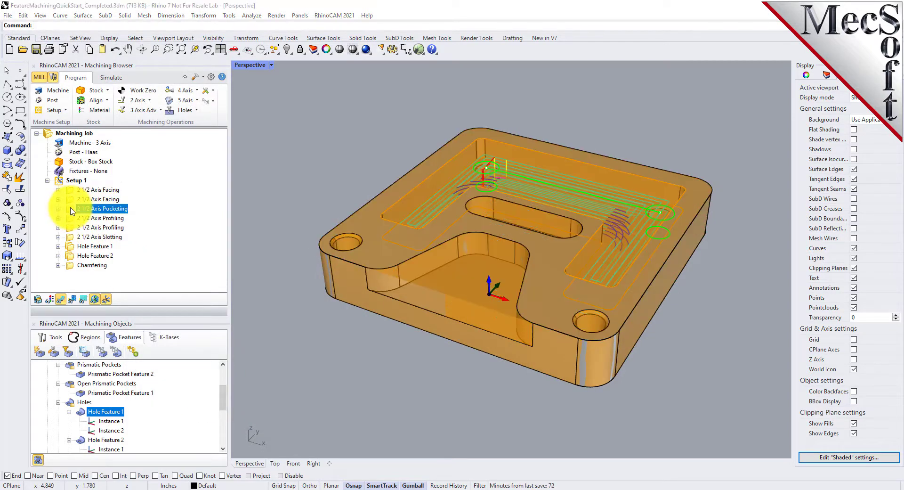
{"action": "left_click_drag", "start_coordinate": [122, 79], "coordinate": [187, 118]}
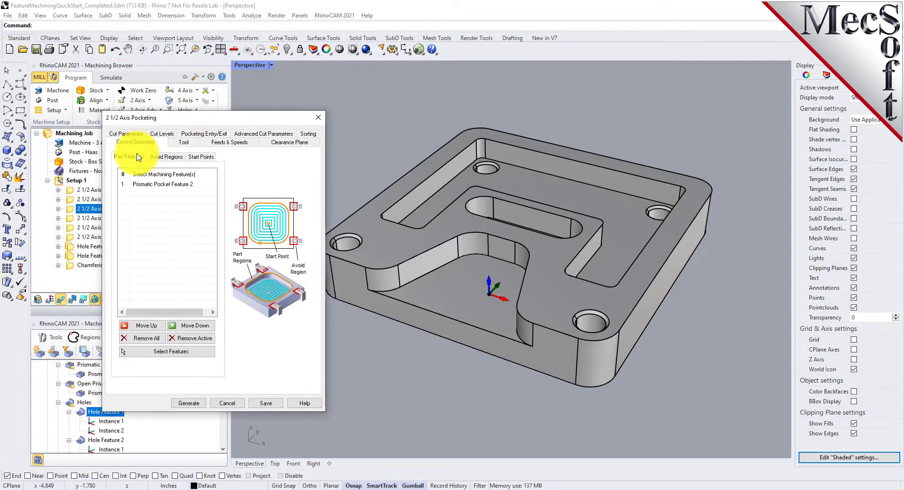
{"action": "left_click", "coordinate": [123, 134]}
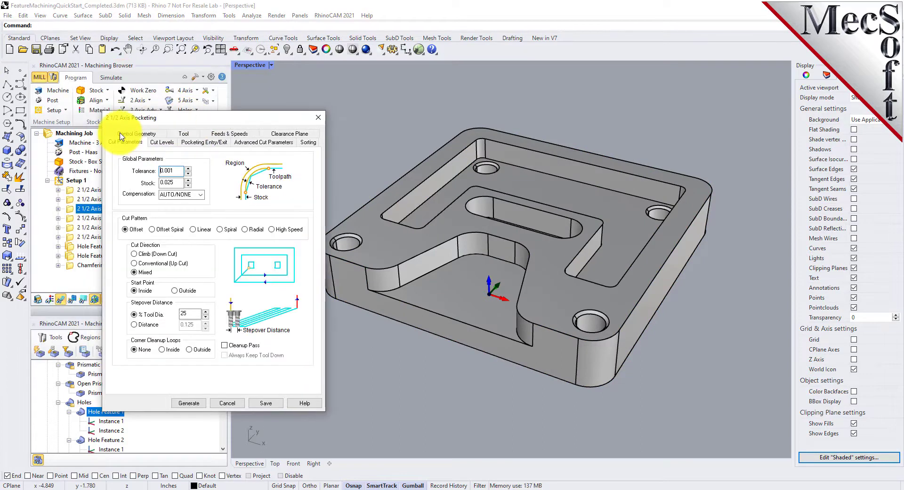
{"action": "left_click", "coordinate": [272, 229]}
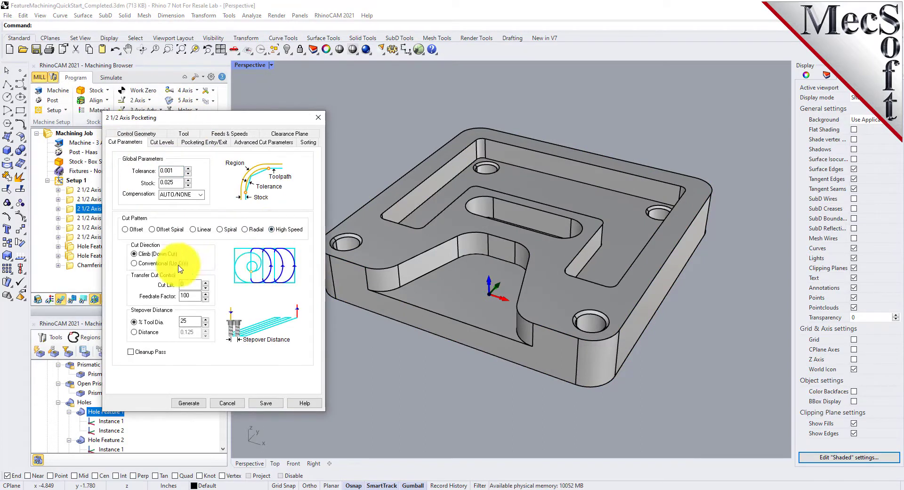
{"action": "mouse_move", "coordinate": [159, 254]}
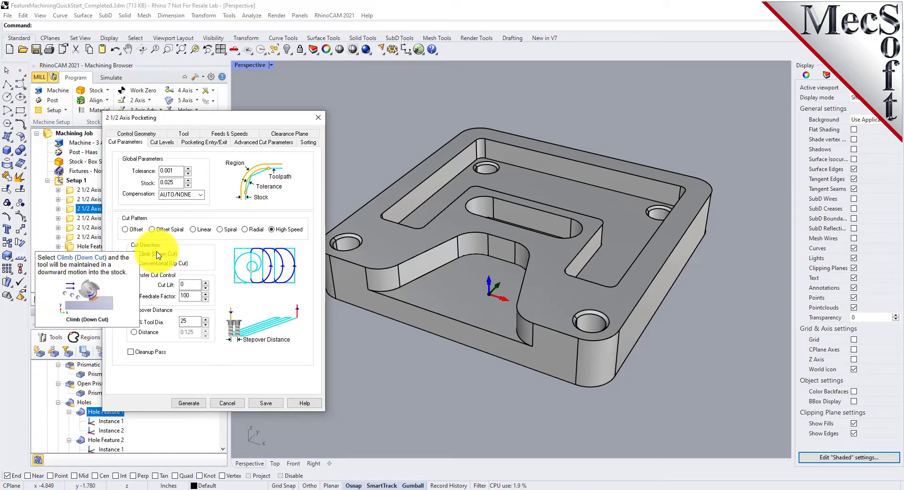
{"action": "left_click", "coordinate": [191, 403]}
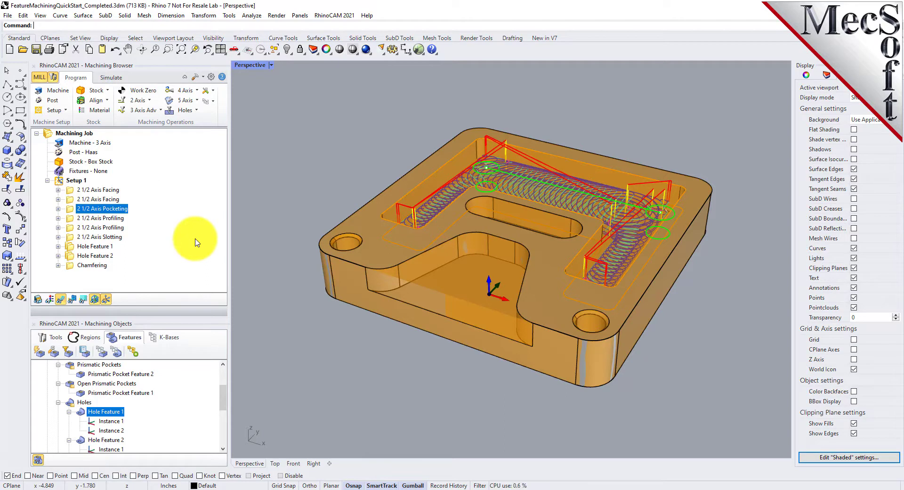
- Save Setup 1 to the knowledge base file DefaultAFM_INCH.vkb, replacing the existing file
{"action": "left_click", "coordinate": [74, 181]}
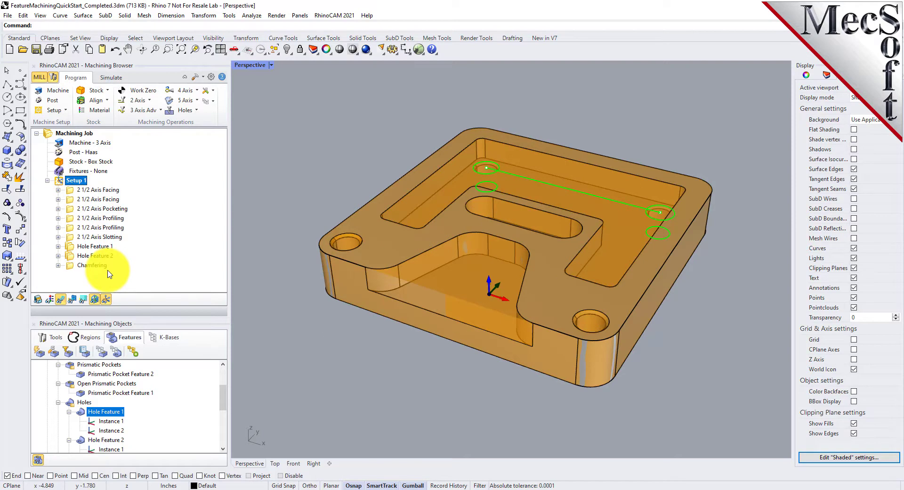
{"action": "right_click", "coordinate": [80, 182]}
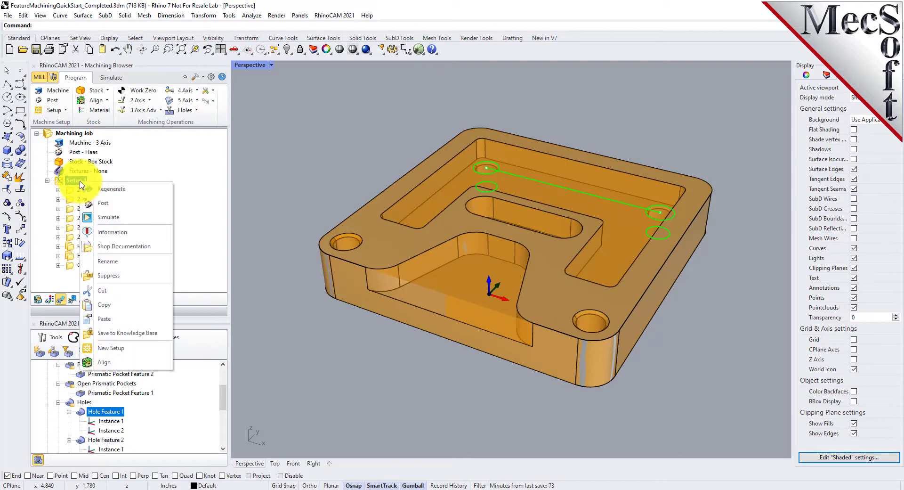
{"action": "left_click", "coordinate": [148, 337]}
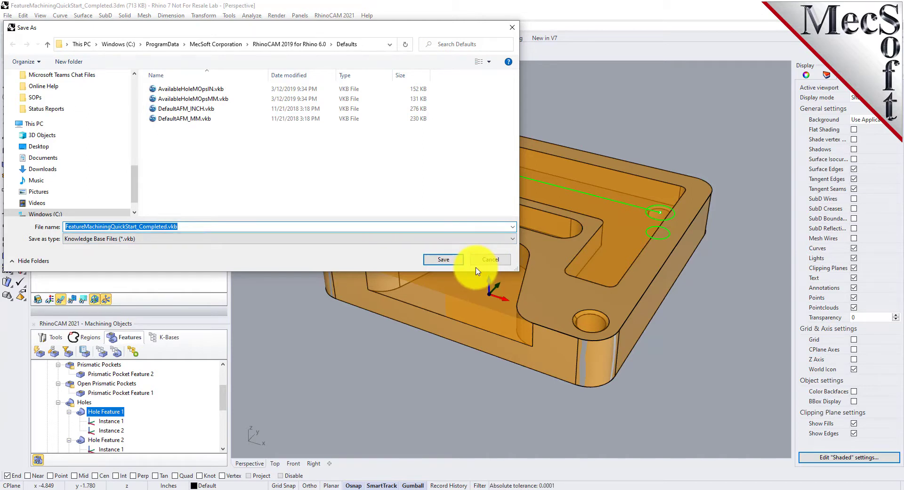
{"action": "left_click", "coordinate": [191, 109]}
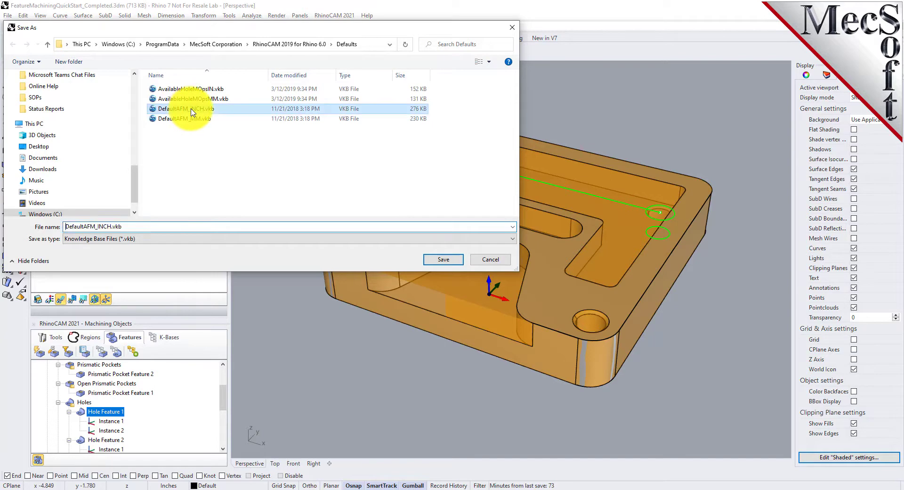
{"action": "left_click", "coordinate": [441, 260]}
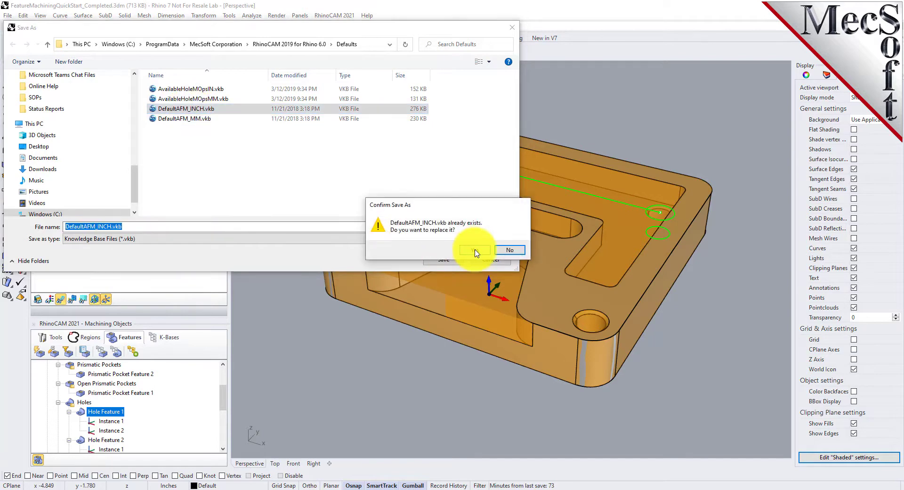
{"action": "left_click", "coordinate": [475, 250]}
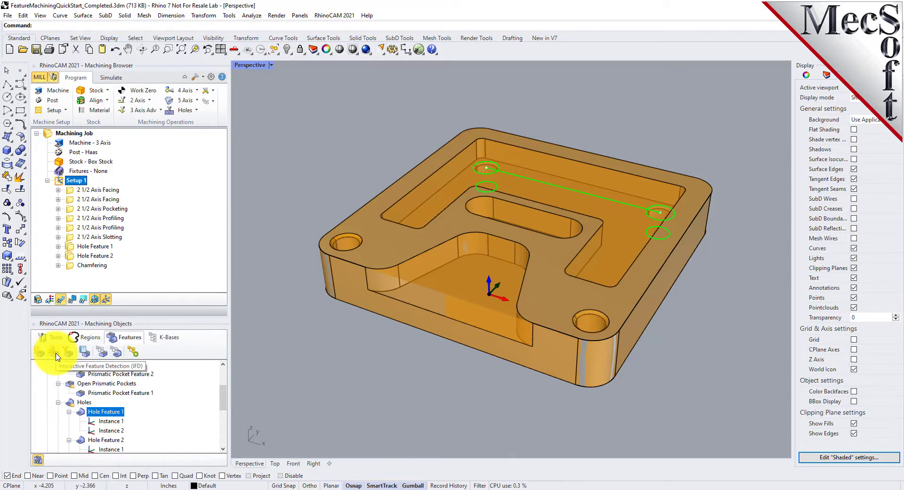
- Delete all the machining operations under Setup 1, from the first 2 1/2 Axis Facing through Chamfering
{"action": "left_click", "coordinate": [72, 191]}
{"action": "key", "text": "Delete"}
{"action": "key", "text": "Delete"}
{"action": "key", "text": "Delete"}
{"action": "key", "text": "Delete"}
{"action": "key", "text": "Delete"}
{"action": "key", "text": "Delete"}
{"action": "key", "text": "Delete"}
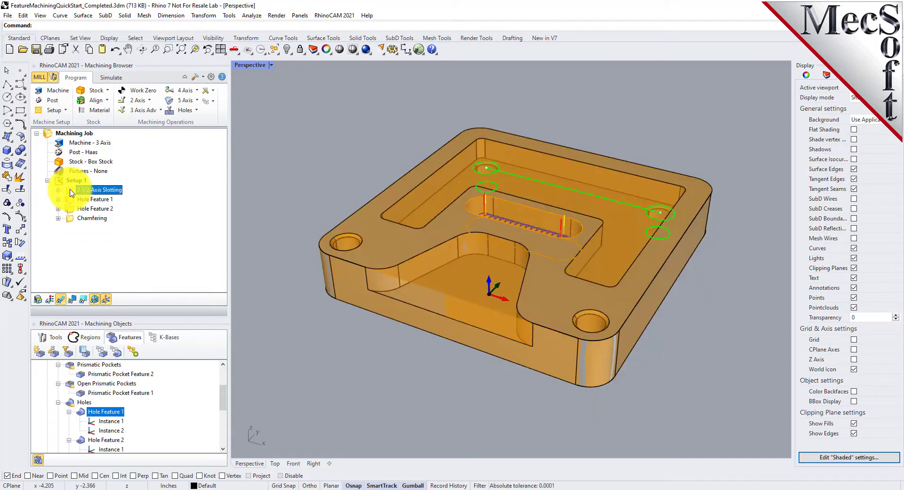
{"action": "key", "text": "Delete"}
{"action": "key", "text": "Delete"}
- Delete all the detected machining features and remove the empty Setup 1 from the machining job
{"action": "scroll", "coordinate": [71, 371], "scroll_direction": "up", "scroll_amount": 3}
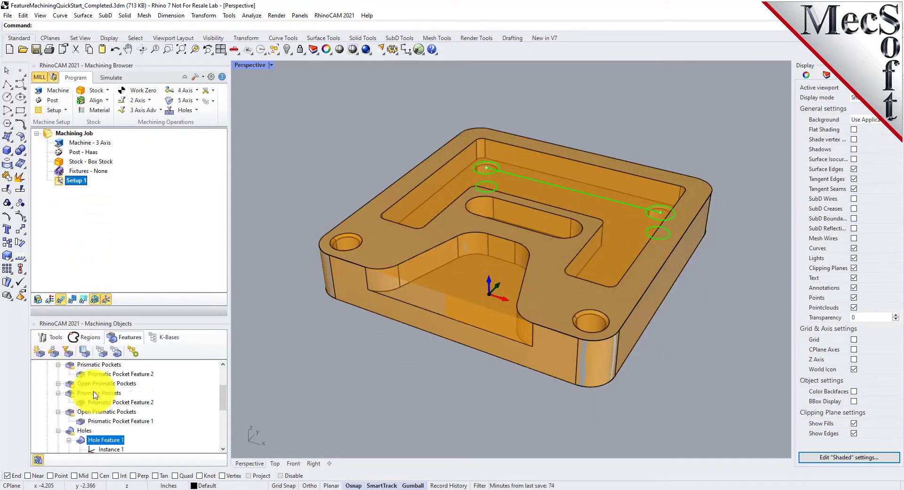
{"action": "left_click", "coordinate": [65, 372]}
{"action": "key", "text": "Delete"}
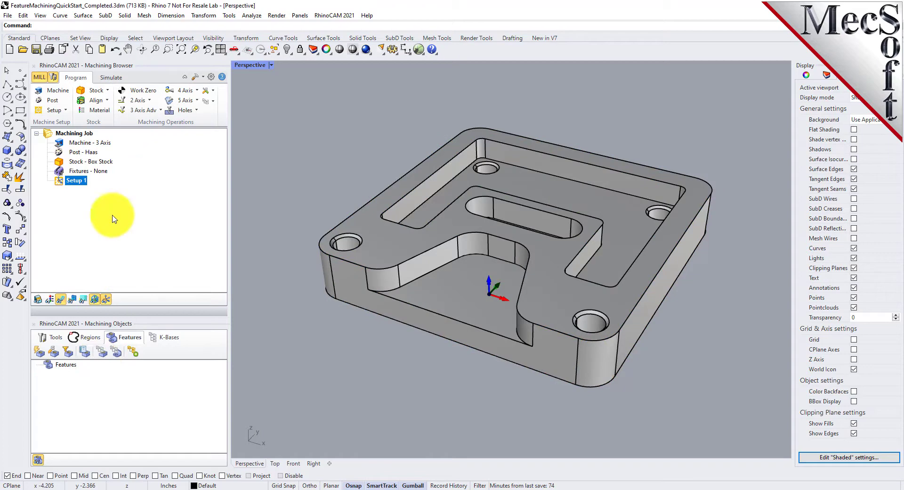
{"action": "left_click", "coordinate": [58, 183]}
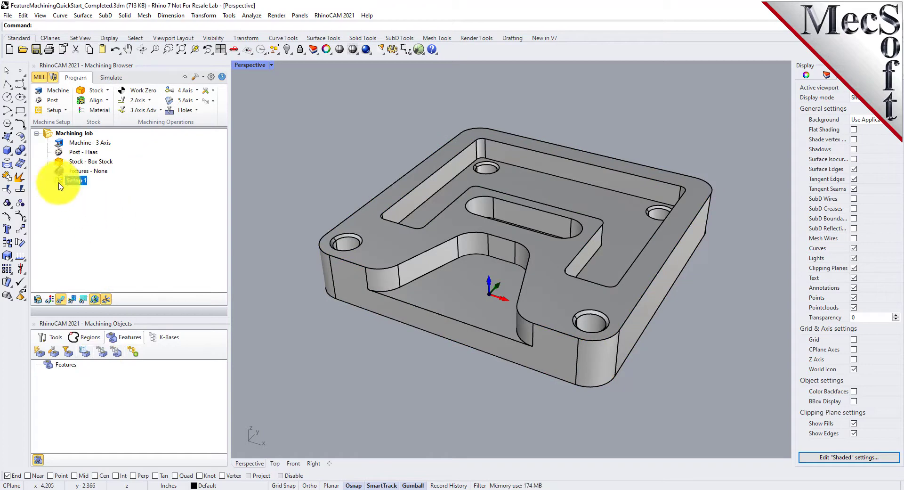
{"action": "key", "text": "Delete"}
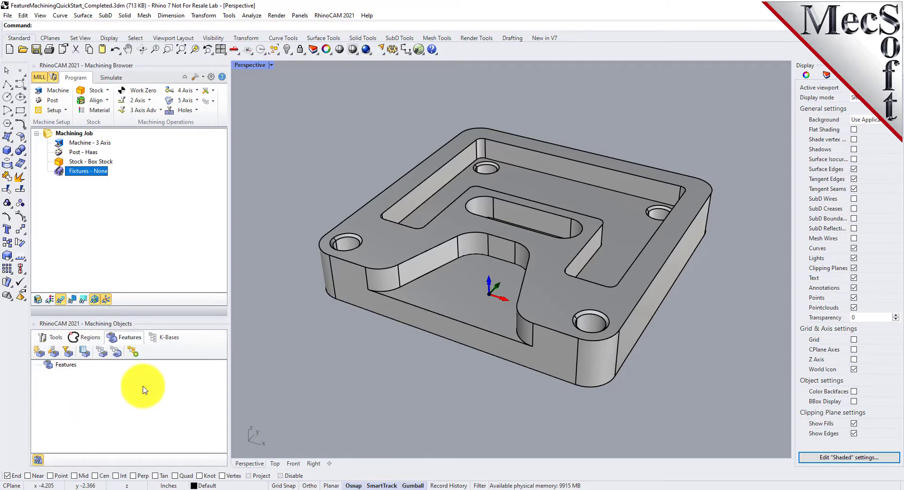
- Run Interactive Feature Detection on the part's upper planar face
{"action": "left_click", "coordinate": [409, 247]}
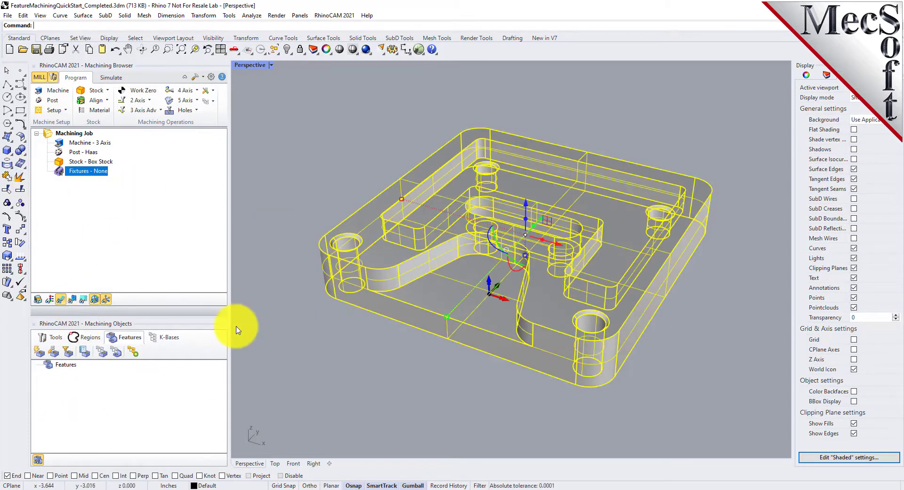
{"action": "key", "text": "Escape"}
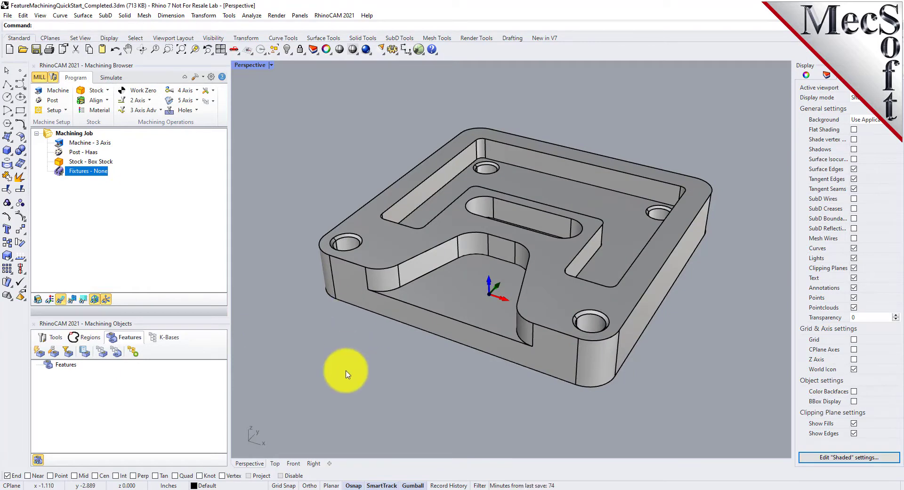
{"action": "left_click", "coordinate": [55, 354]}
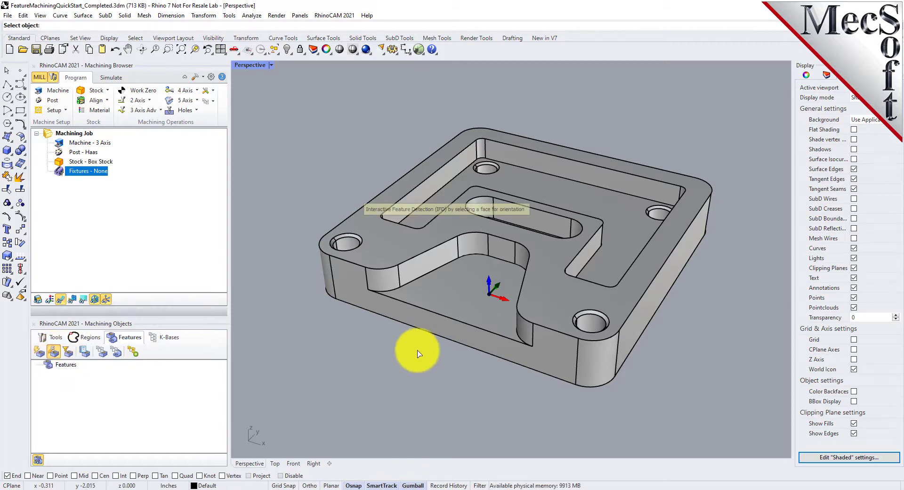
{"action": "left_click", "coordinate": [403, 237]}
{"action": "key", "text": "Return"}
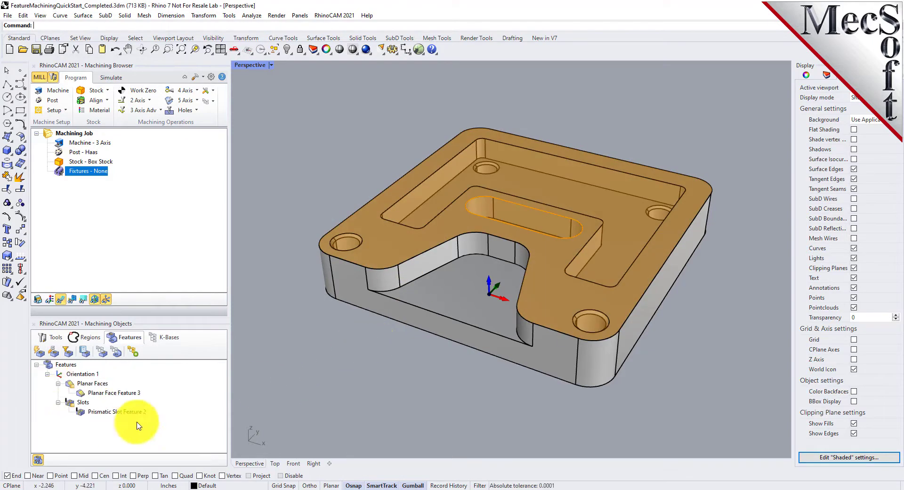
- Examine on the part which geometry the planar face feature and the prismatic slot feature cover
{"action": "left_click", "coordinate": [112, 392]}
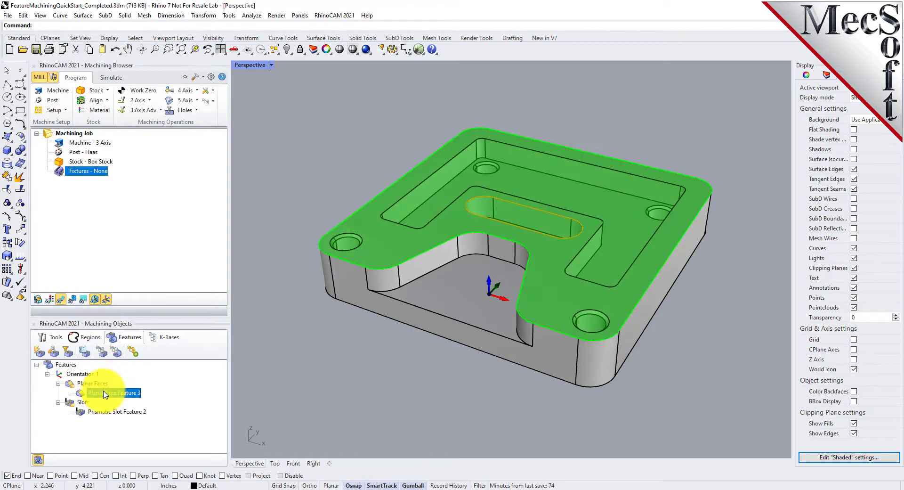
{"action": "left_click", "coordinate": [118, 414]}
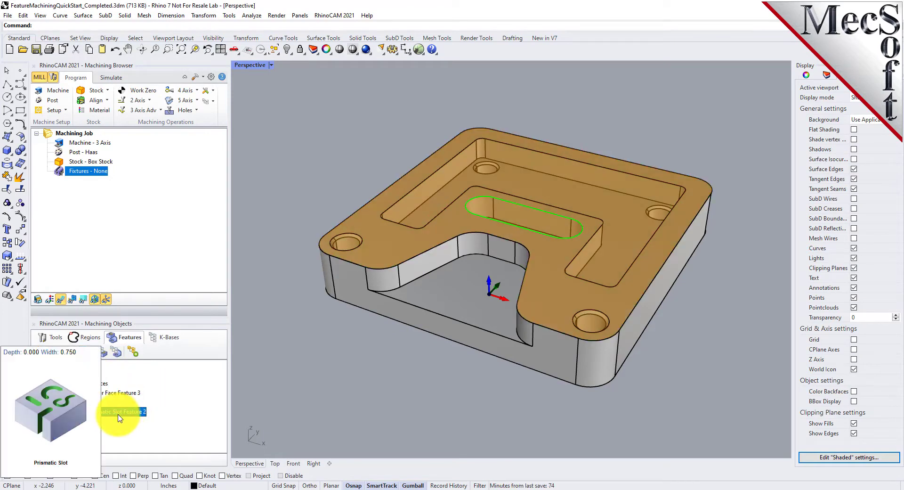
{"action": "left_click", "coordinate": [126, 397]}
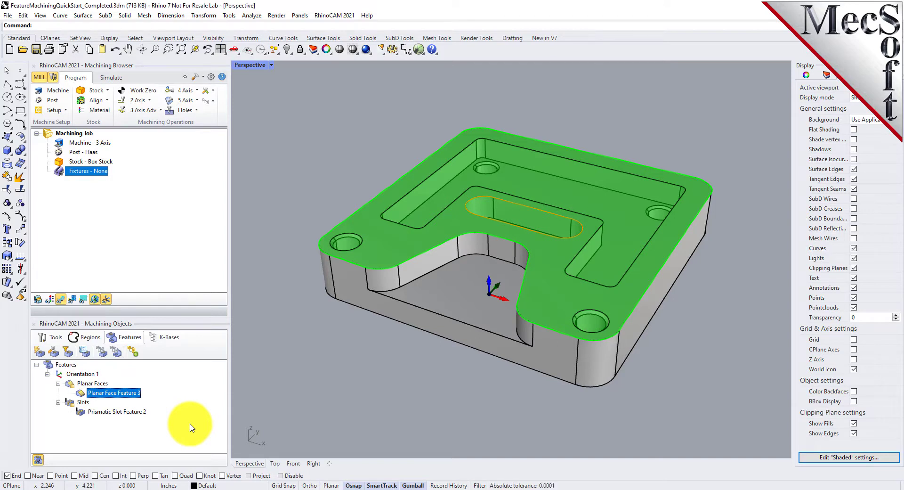
{"action": "left_click", "coordinate": [54, 352]}
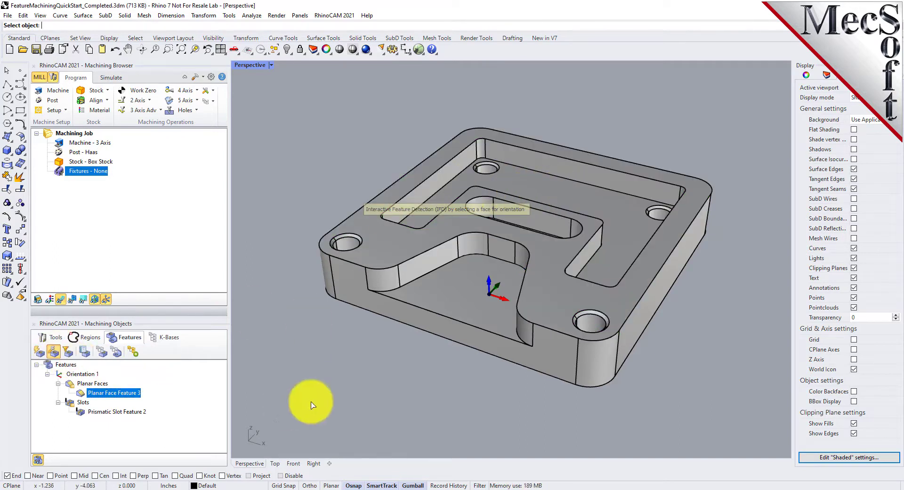
{"action": "right_click", "coordinate": [307, 362]}
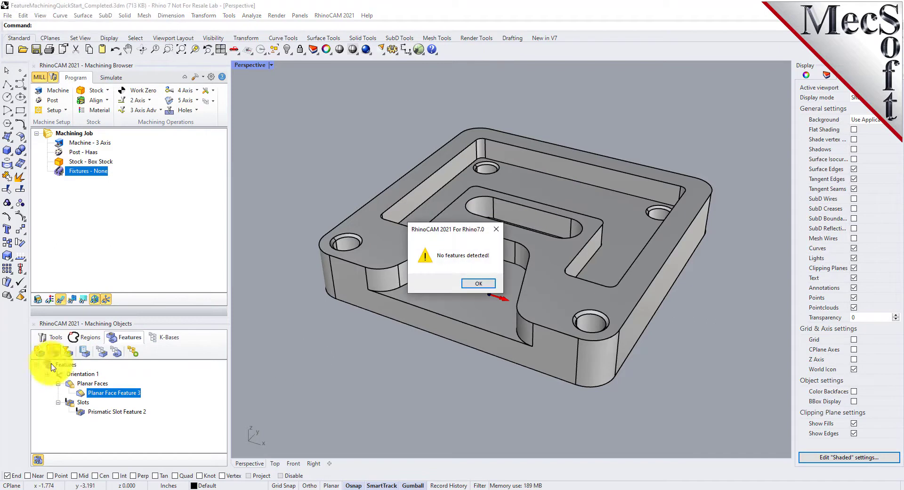
{"action": "left_click", "coordinate": [478, 284]}
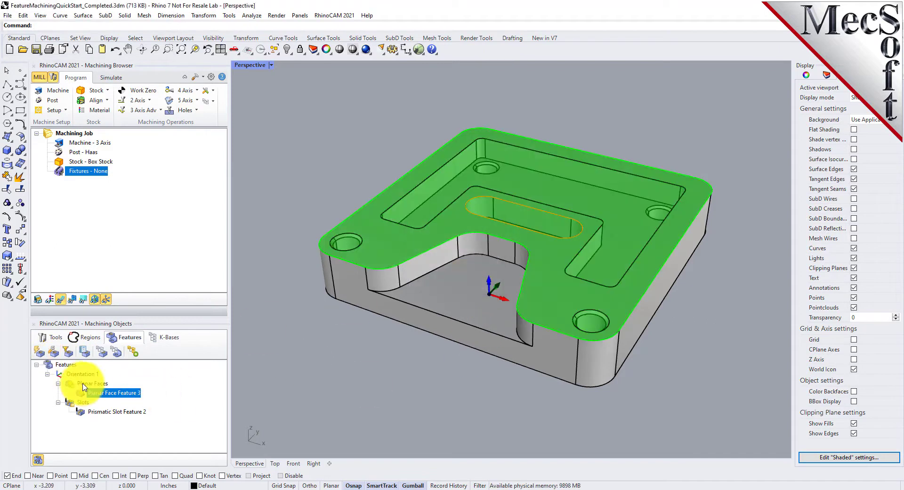
- Generate machining operations for all the detected features and check the 2 1/2 Axis Slotting operation
{"action": "left_click", "coordinate": [62, 365]}
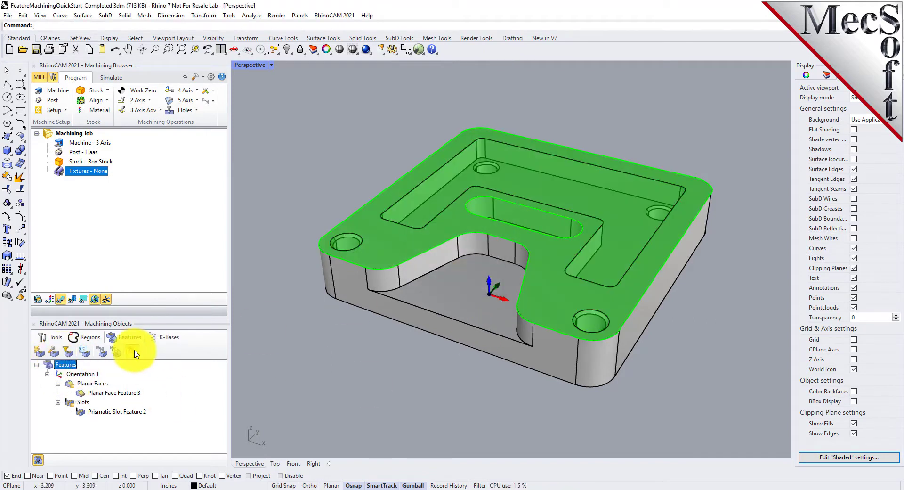
{"action": "left_click", "coordinate": [133, 352]}
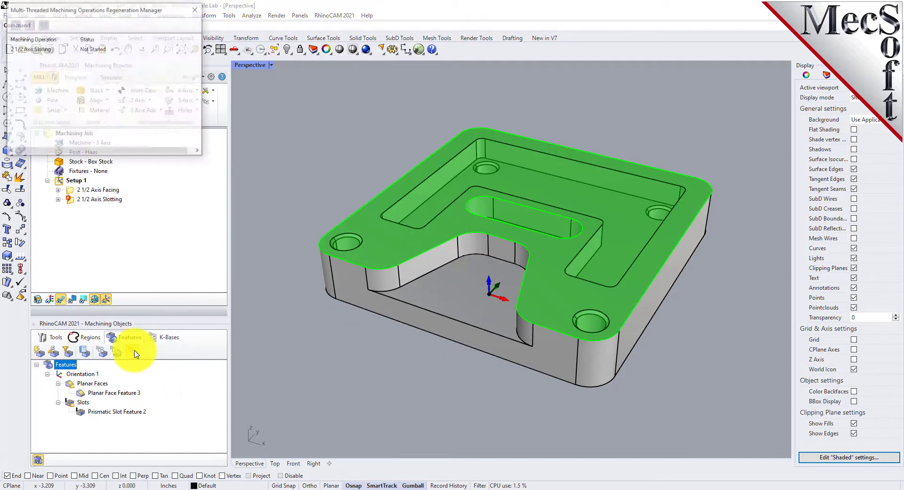
{"action": "left_click", "coordinate": [72, 201]}
- Delete the 2 1/2 Axis Facing and Slotting operations from Setup 1 and clear all the detected features
{"action": "left_click", "coordinate": [74, 191]}
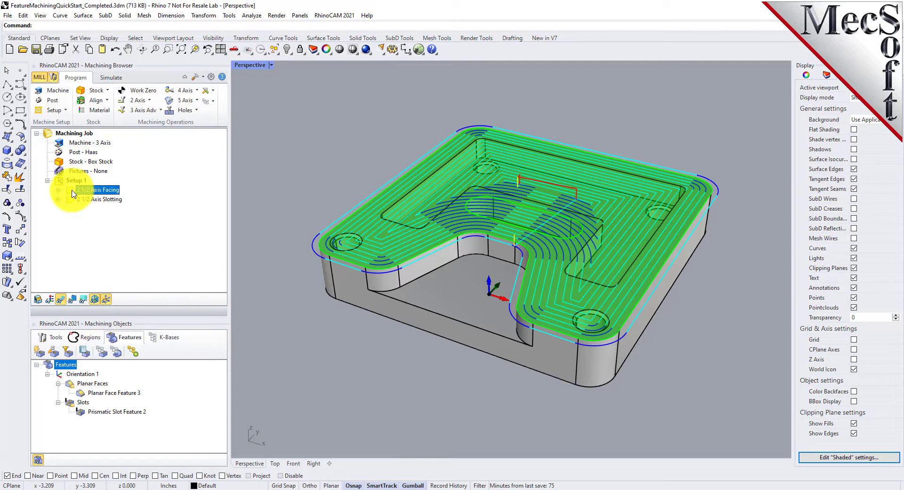
{"action": "key", "text": "Delete"}
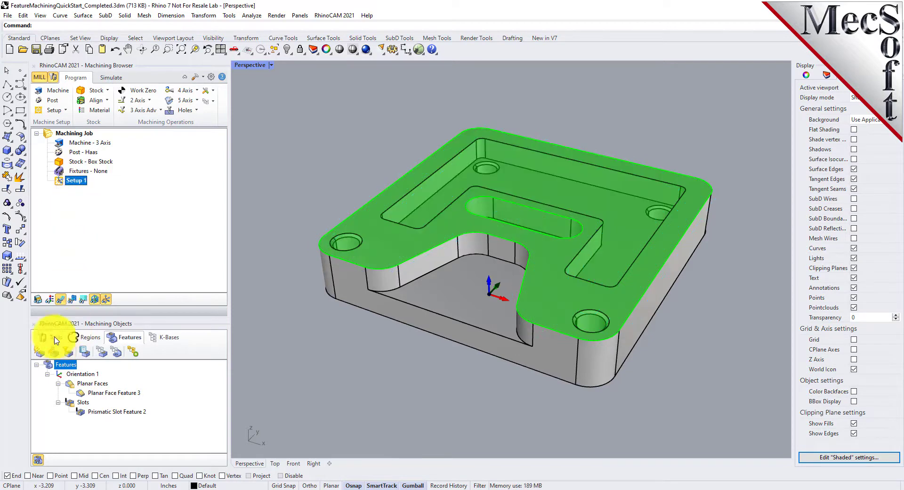
{"action": "key", "text": "Delete"}
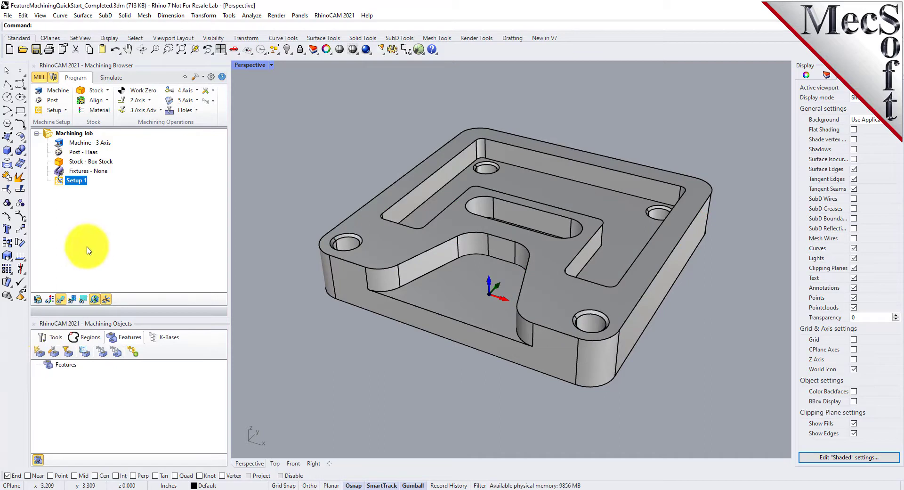
- Run automatic feature detection on the whole part
{"action": "left_click_drag", "start_coordinate": [281, 419], "coordinate": [723, 113]}
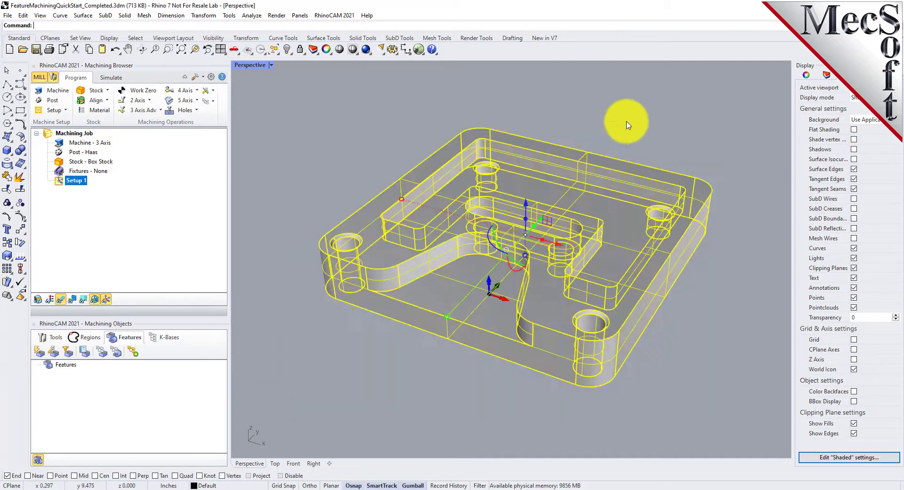
{"action": "left_click", "coordinate": [9, 177]}
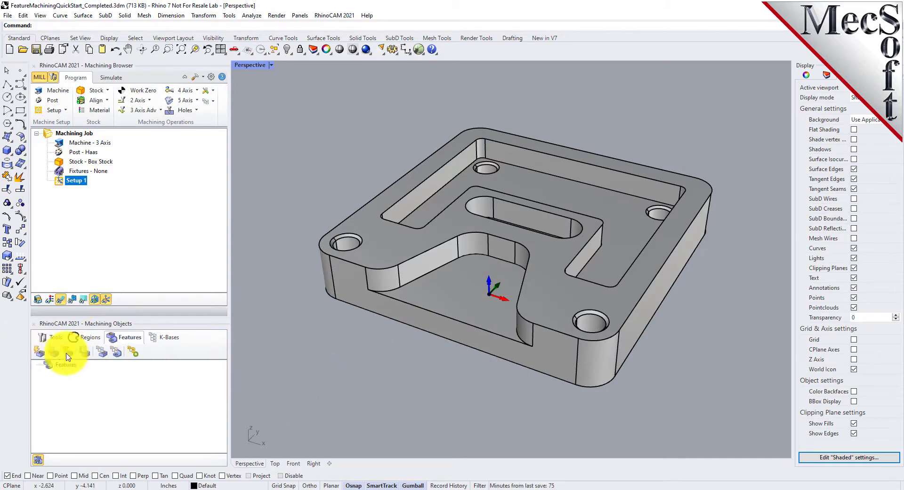
{"action": "left_click", "coordinate": [39, 352]}
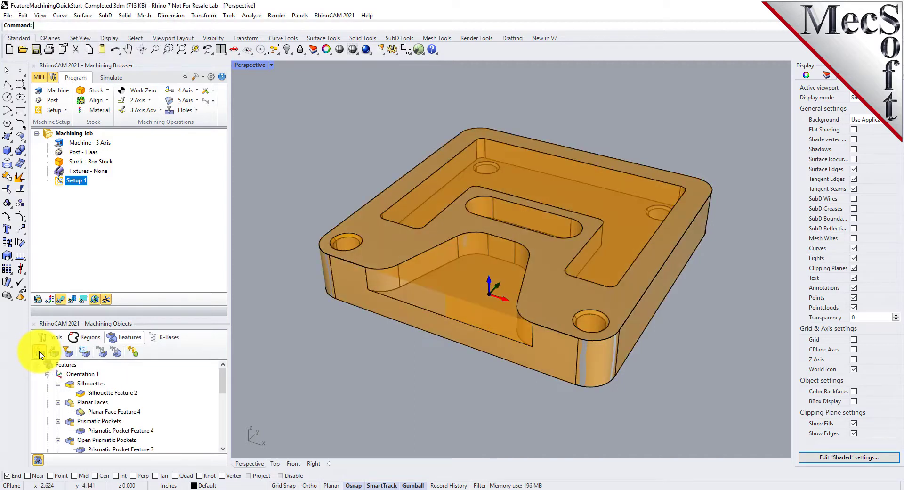
- Generate machining operations for all the detected features and simulate the whole of Setup 1 on the box stock
{"action": "left_click", "coordinate": [133, 353]}
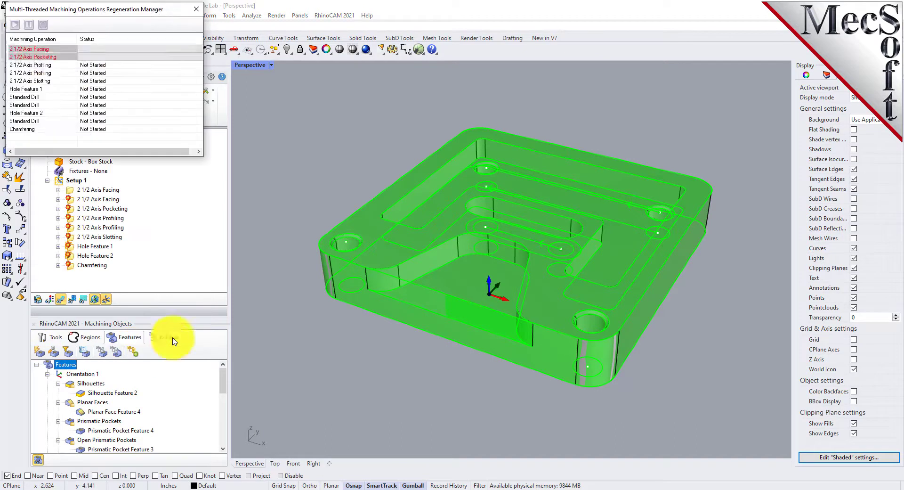
{"action": "left_click", "coordinate": [75, 180]}
{"action": "left_click", "coordinate": [111, 78]}
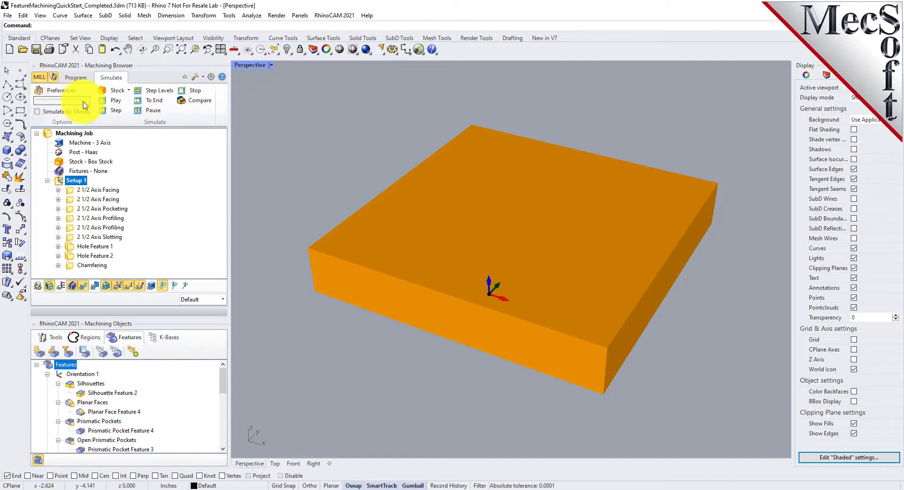
{"action": "left_click", "coordinate": [116, 101]}
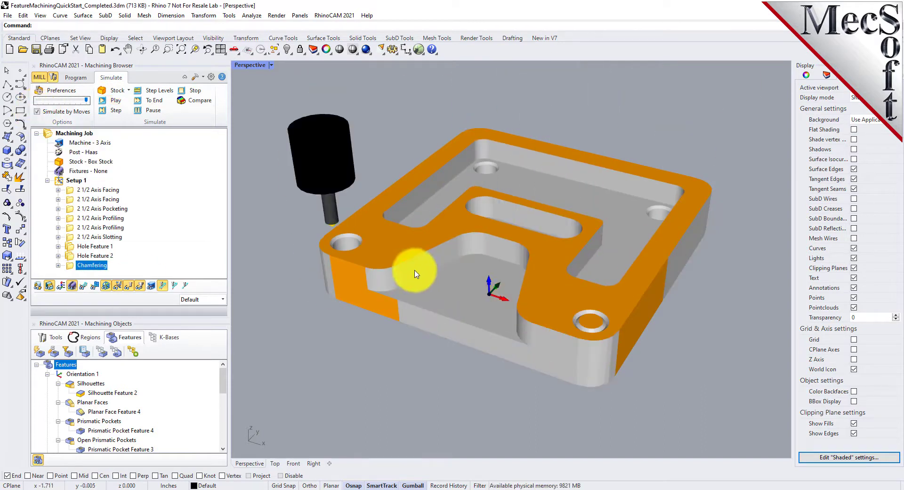
{"action": "right_click_drag", "start_coordinate": [348, 323], "coordinate": [460, 329]}
{"action": "right_click", "coordinate": [457, 324]}
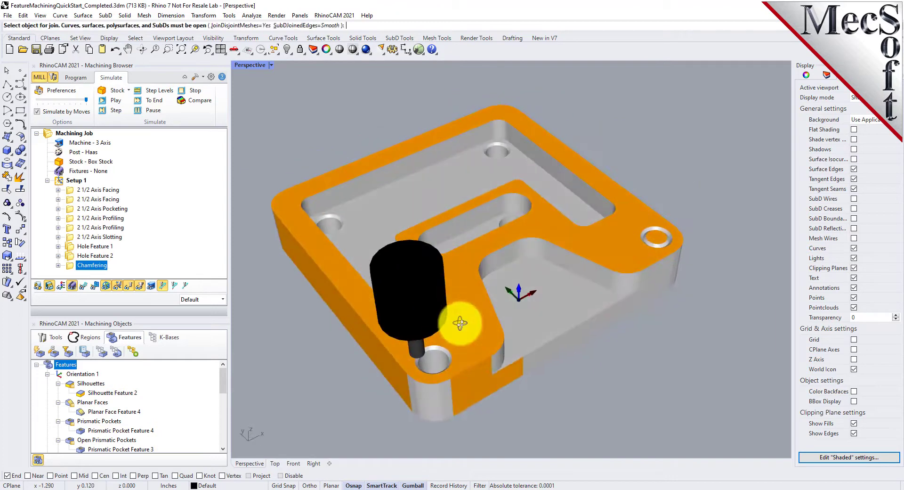
{"action": "right_click_drag", "start_coordinate": [383, 367], "coordinate": [412, 340]}
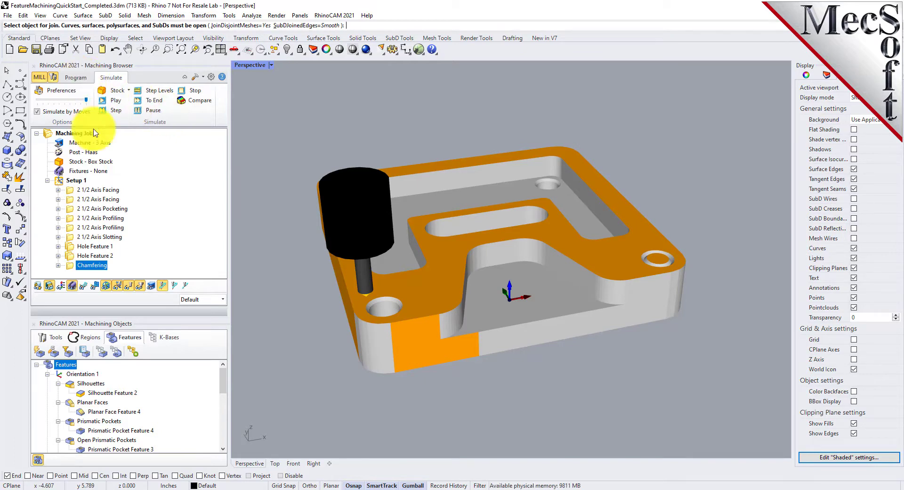
{"action": "key", "text": "Escape"}
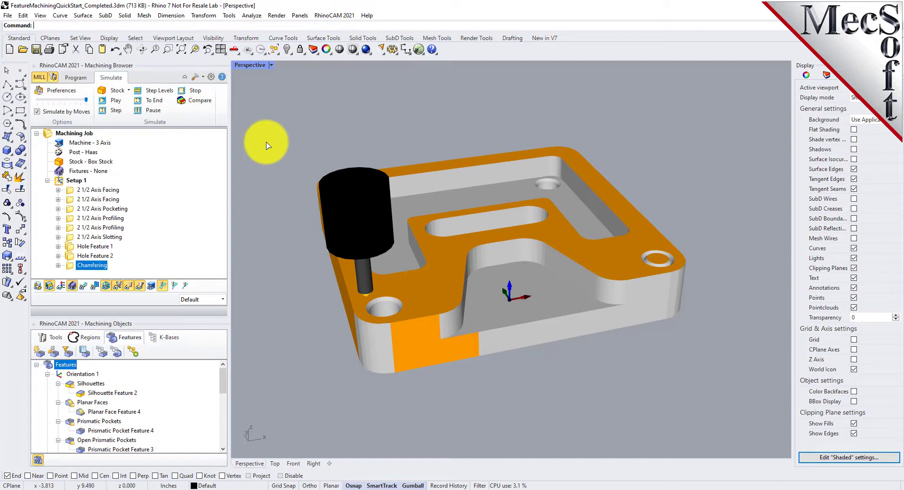
{"action": "left_click", "coordinate": [86, 81]}
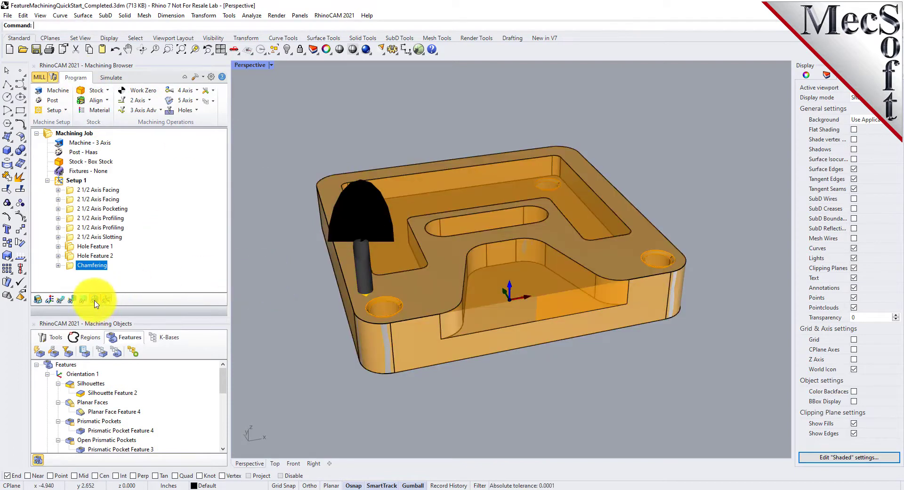
{"action": "left_click", "coordinate": [111, 78]}
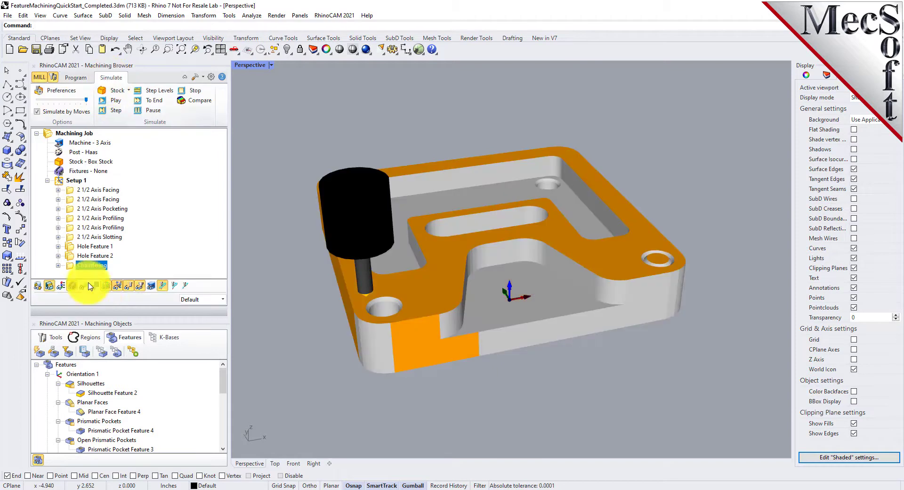
{"action": "left_click", "coordinate": [93, 246]}
{"action": "left_click", "coordinate": [80, 81]}
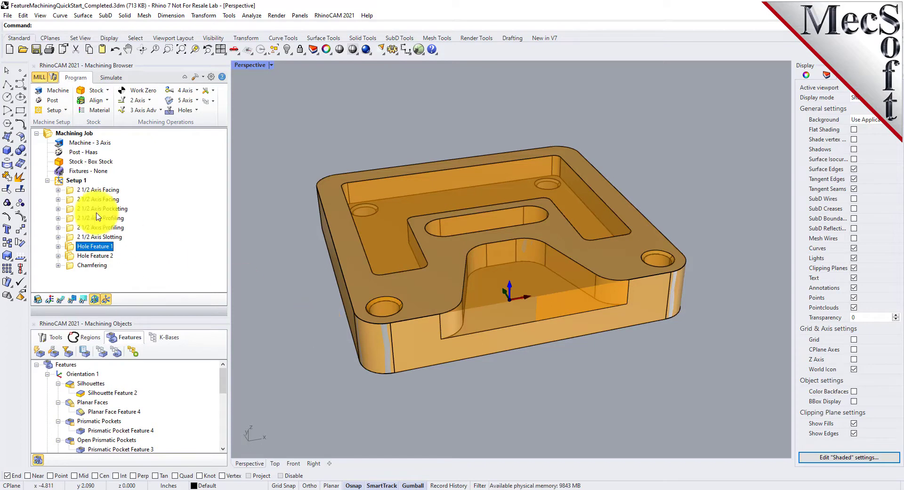
{"action": "right_click", "coordinate": [76, 181]}
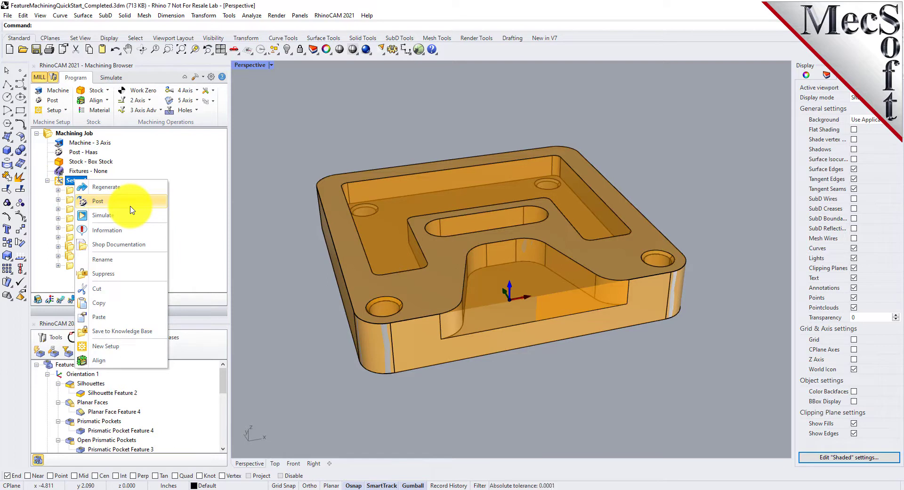
{"action": "left_click", "coordinate": [274, 260]}
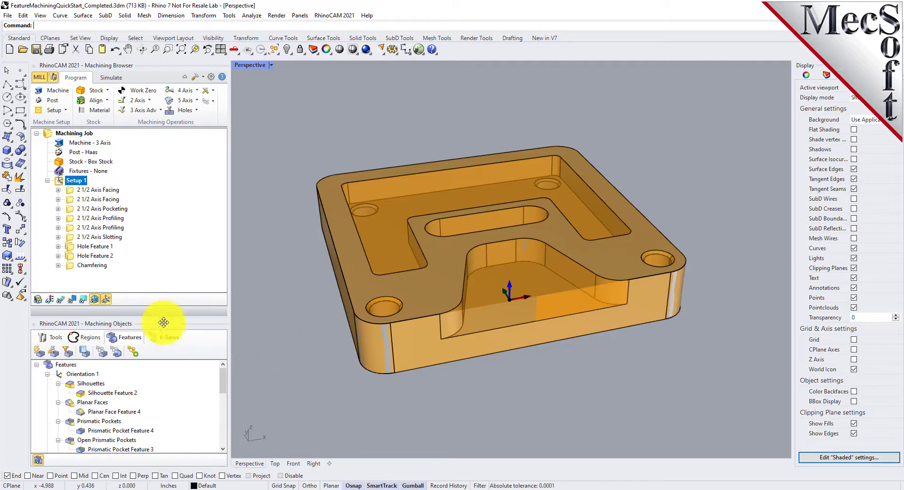
{"action": "left_click_drag", "start_coordinate": [172, 312], "coordinate": [180, 243]}
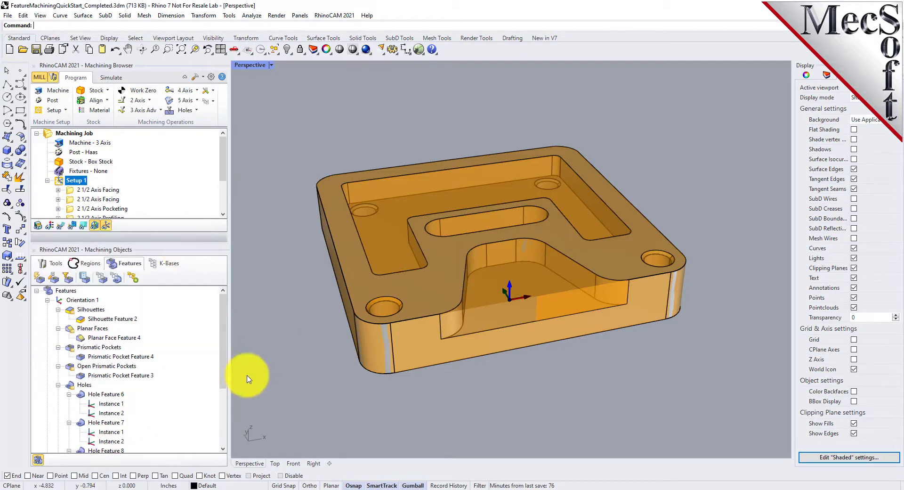
{"action": "left_click_drag", "start_coordinate": [137, 240], "coordinate": [136, 307]}
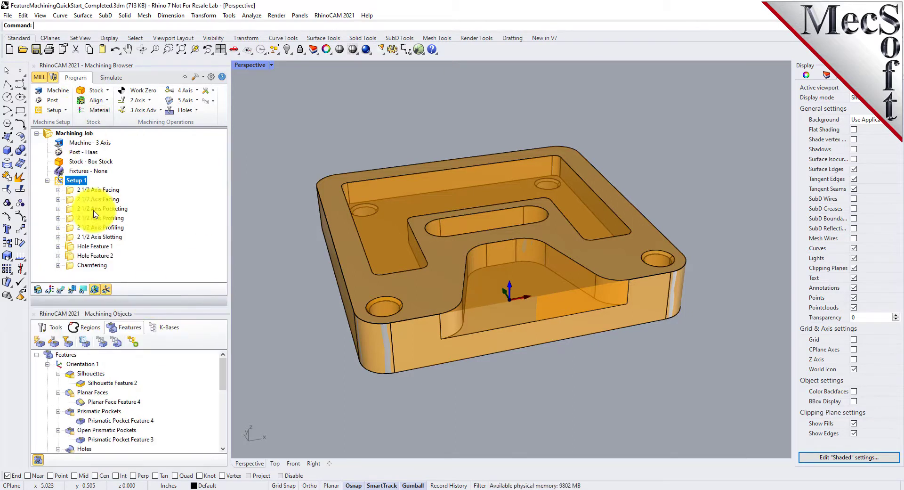
- Delete every hole, chamfering, slotting, profiling, pocketing and facing operation from Setup 1
{"action": "left_click", "coordinate": [70, 248]}
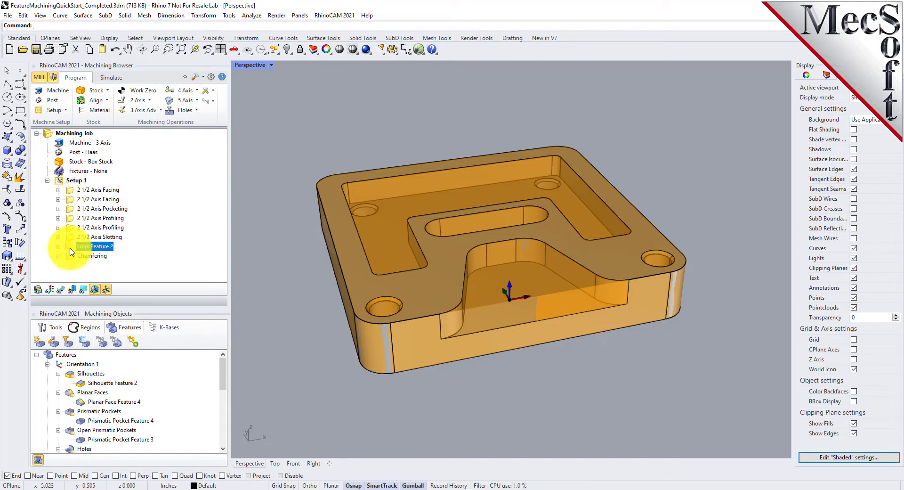
{"action": "key", "text": "Delete"}
{"action": "key", "text": "Delete"}
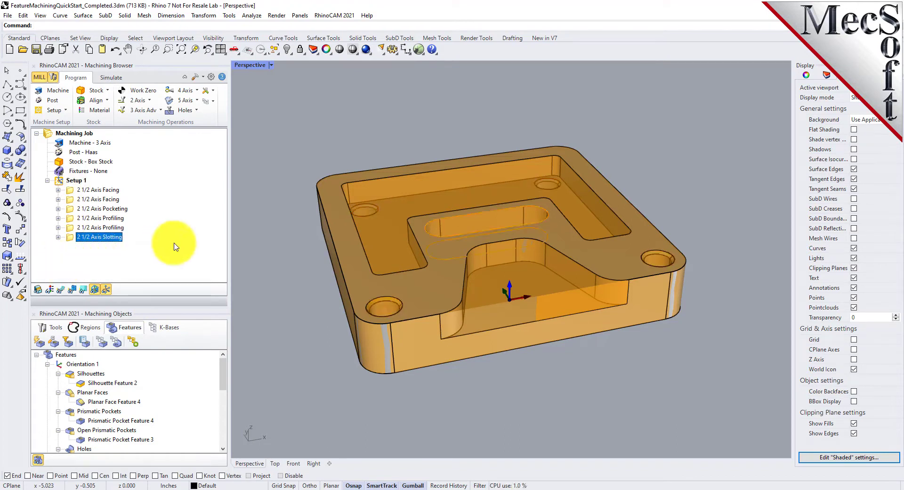
{"action": "left_click", "coordinate": [96, 189]}
{"action": "key", "text": "Delete"}
{"action": "key", "text": "Delete"}
{"action": "key", "text": "Delete"}
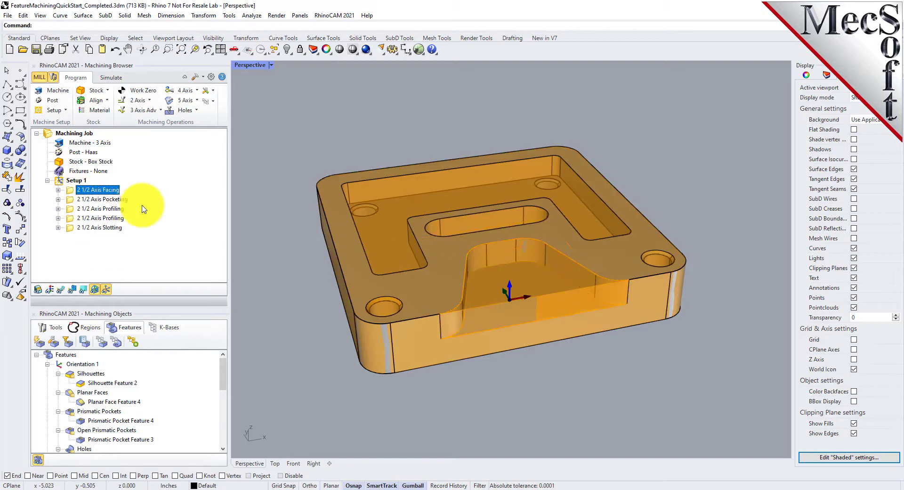
{"action": "key", "text": "Delete"}
{"action": "key", "text": "Delete"}
{"action": "key", "text": "Delete"}
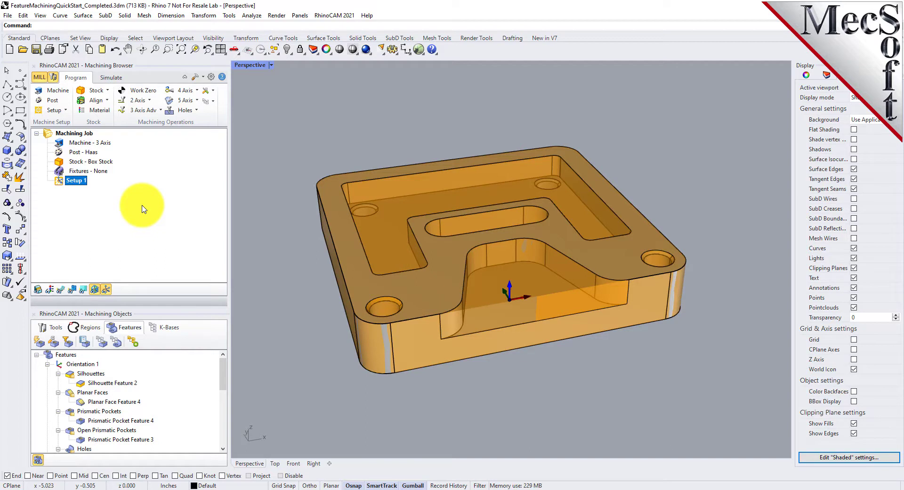
- Examine which machining operations and knowledge bases are offered for the planar face feature and the open prismatic pocket feature
{"action": "left_click_drag", "start_coordinate": [195, 304], "coordinate": [204, 263]}
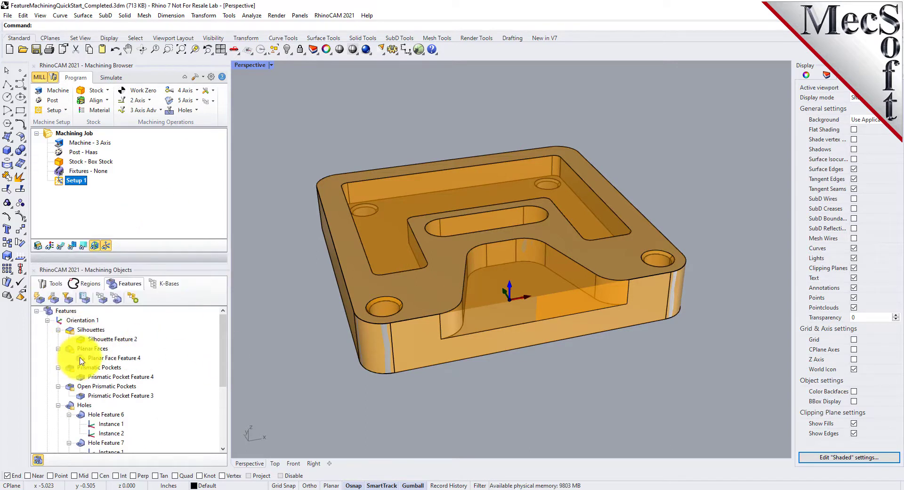
{"action": "left_click", "coordinate": [110, 359]}
{"action": "right_click", "coordinate": [112, 360]}
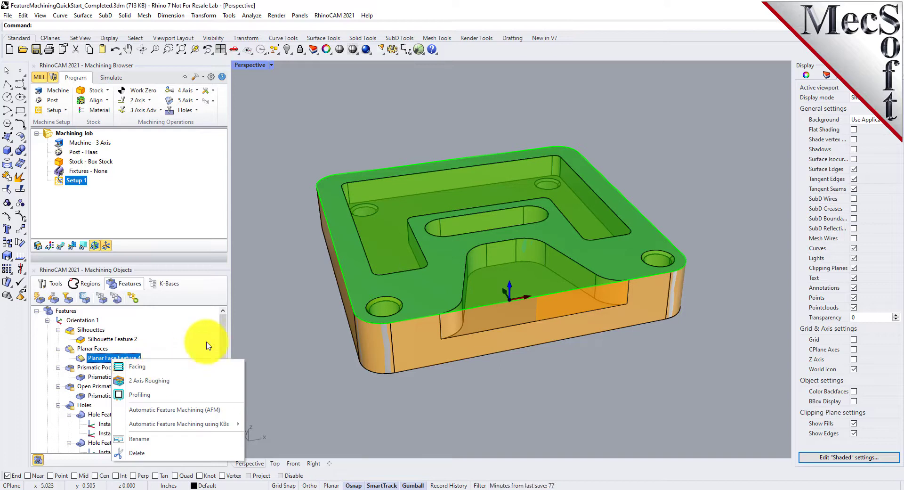
{"action": "key", "text": "Escape"}
{"action": "left_click", "coordinate": [110, 397]}
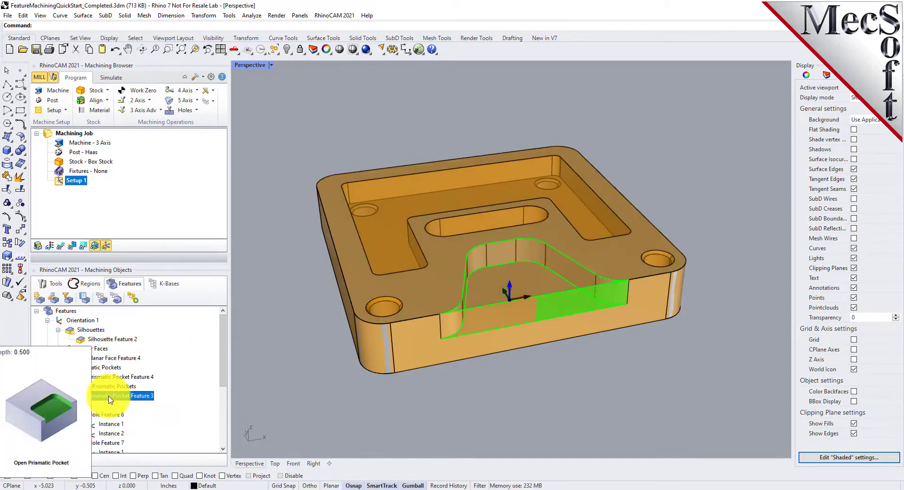
{"action": "right_click", "coordinate": [137, 399]}
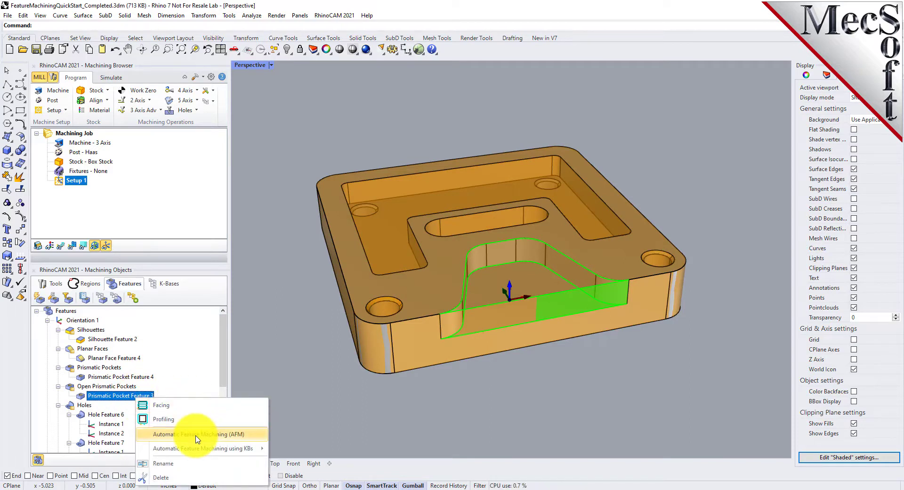
{"action": "mouse_move", "coordinate": [192, 449]}
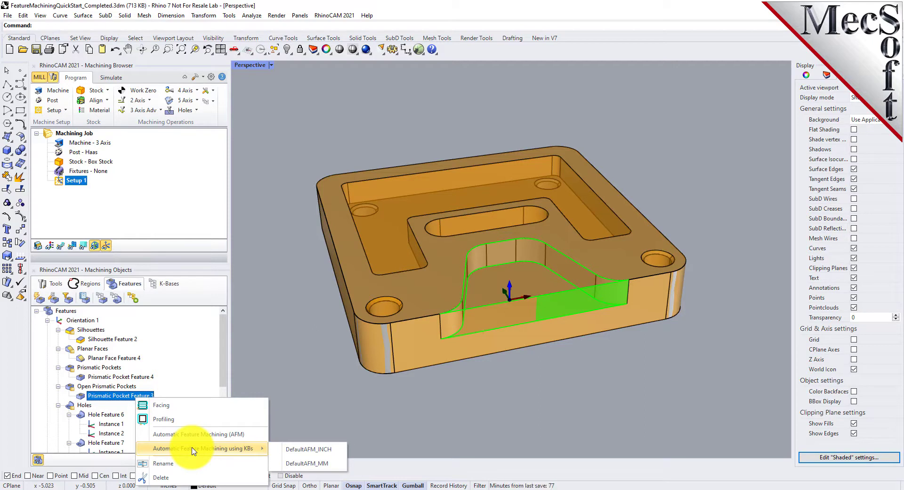
{"action": "left_click", "coordinate": [105, 339]}
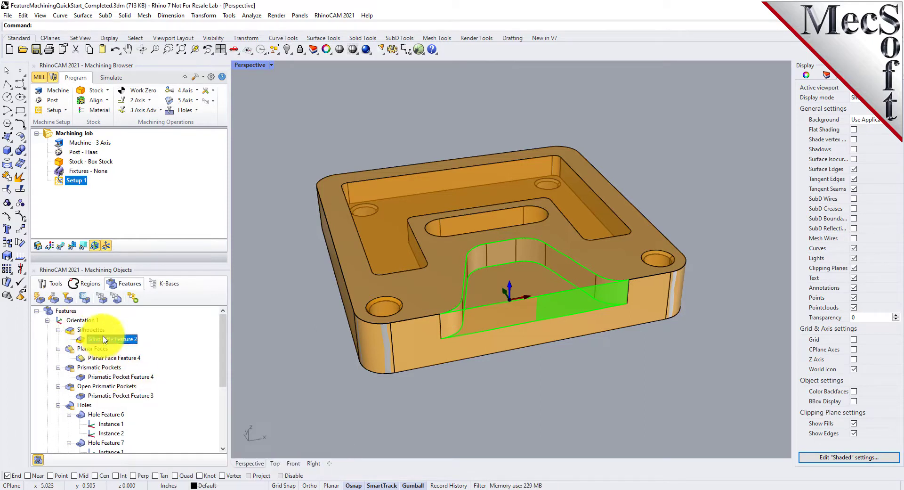
- Generate a 2 1/2 Axis Facing operation for Planar Face Feature 4 with the default parameters and display its toolpath
{"action": "left_click", "coordinate": [96, 358]}
{"action": "right_click", "coordinate": [130, 360]}
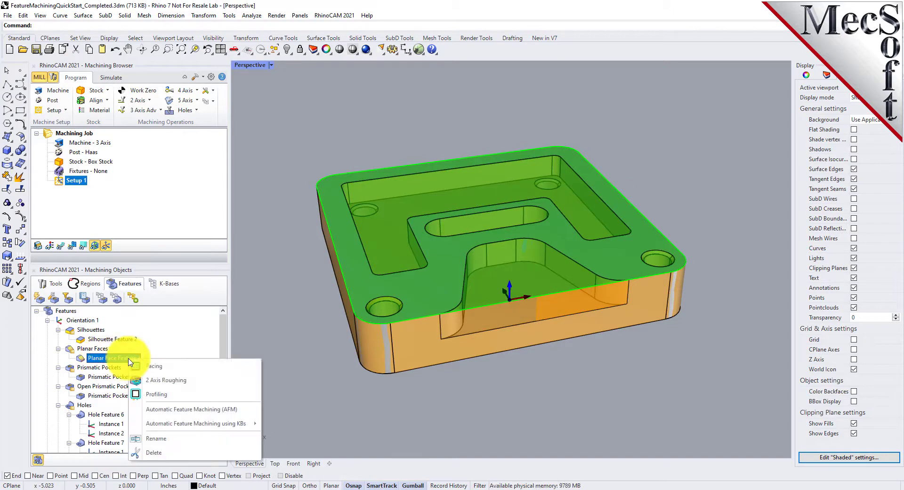
{"action": "left_click", "coordinate": [177, 368]}
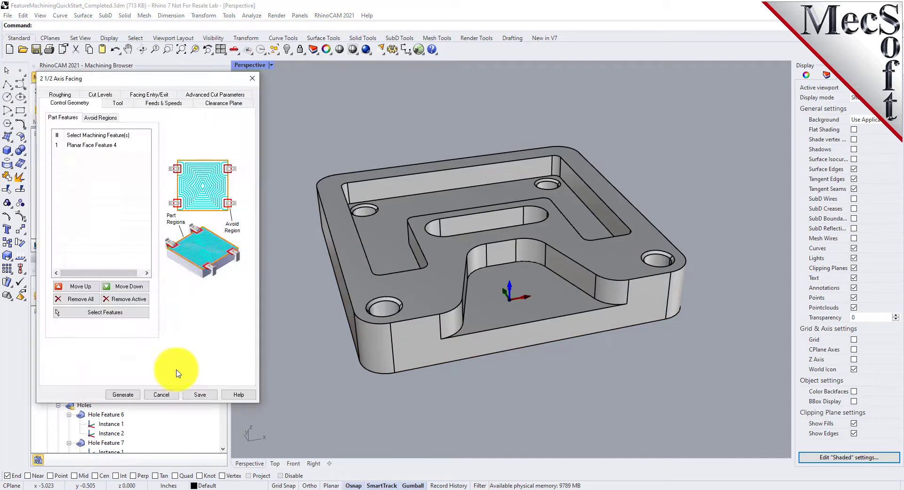
{"action": "left_click_drag", "start_coordinate": [132, 79], "coordinate": [259, 122]}
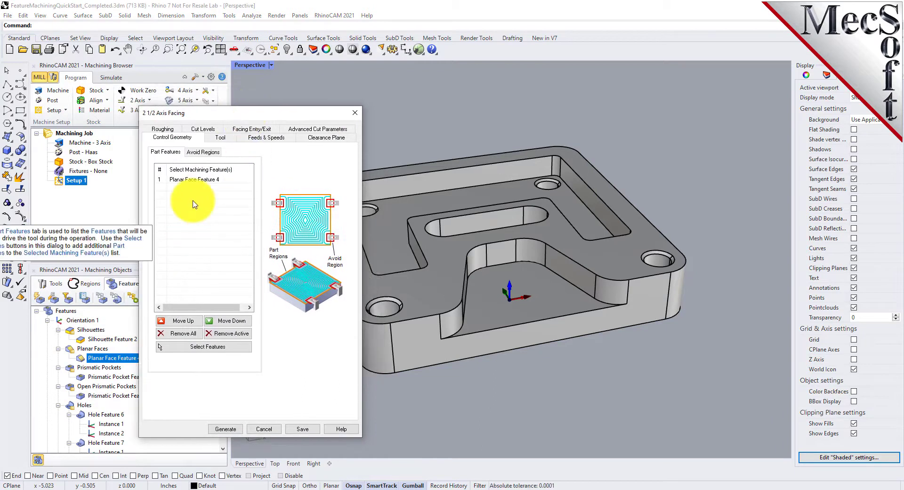
{"action": "left_click", "coordinate": [165, 129]}
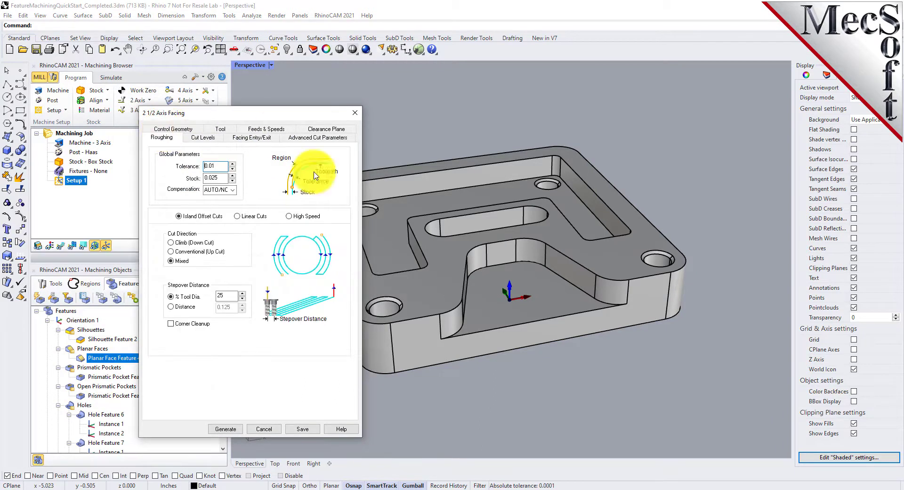
{"action": "left_click", "coordinate": [226, 428]}
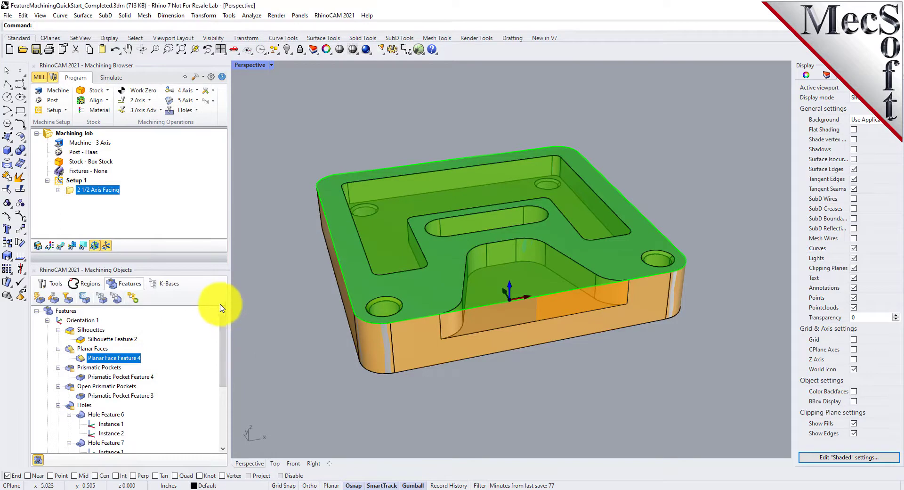
{"action": "left_click", "coordinate": [60, 245]}
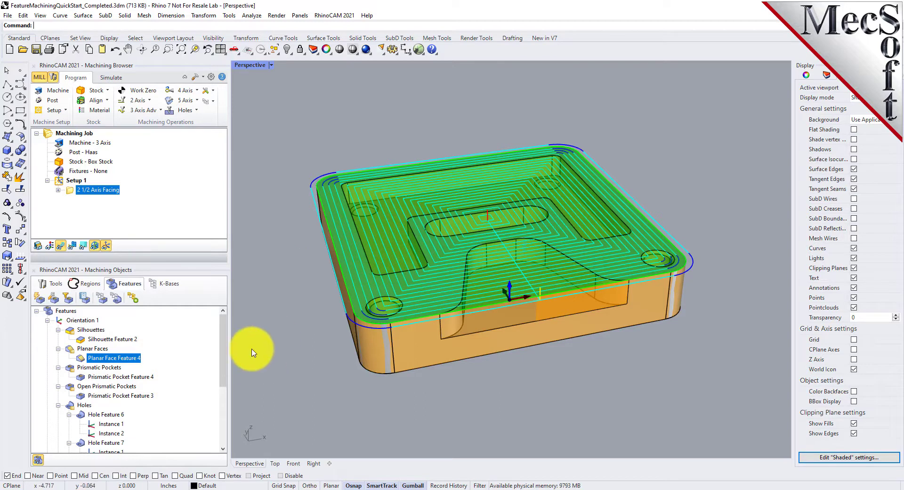
{"action": "left_click", "coordinate": [481, 284]}
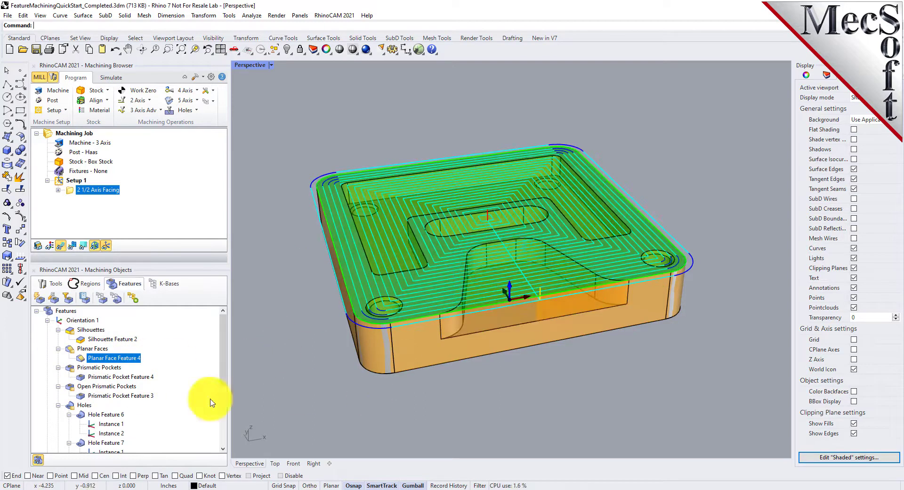
- Enlarge the feature list to review all the features detected under Orientation 1, and restore its original layout
{"action": "left_click_drag", "start_coordinate": [110, 360], "coordinate": [282, 257]}
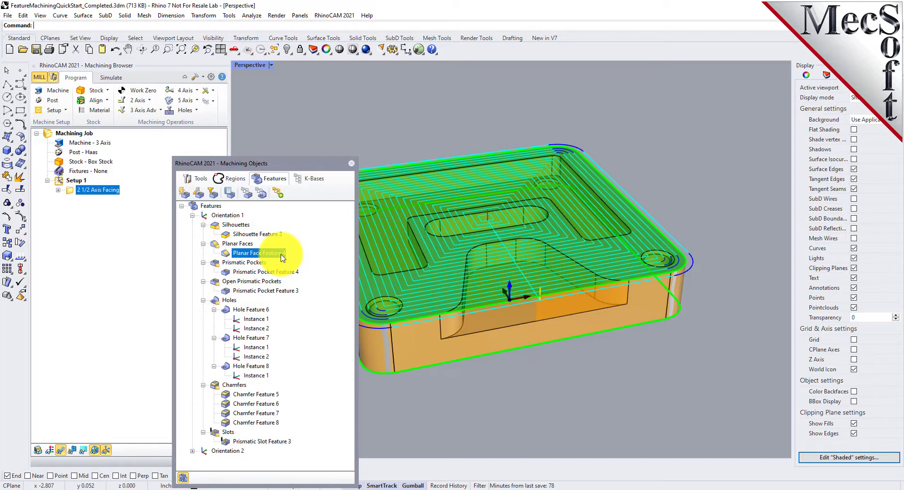
{"action": "mouse_move", "coordinate": [272, 294]}
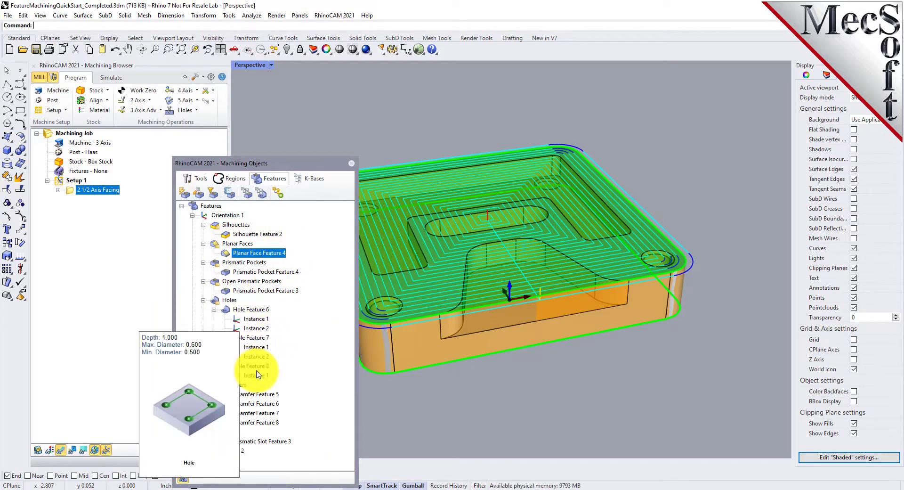
{"action": "left_click_drag", "start_coordinate": [314, 163], "coordinate": [176, 321]}
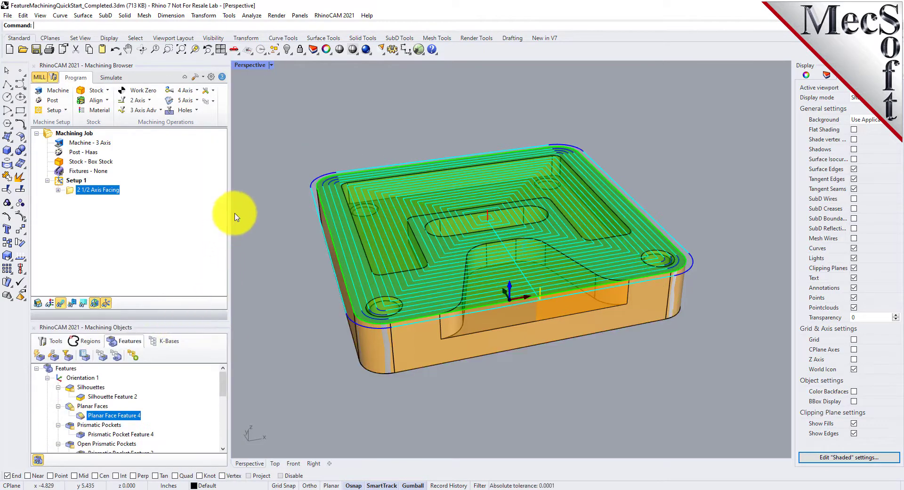
- Examine the feature preferences for display colors, transparency, graphical selection and the automatic feature machining knowledge base, and accept them as set
{"action": "left_click", "coordinate": [211, 77]}
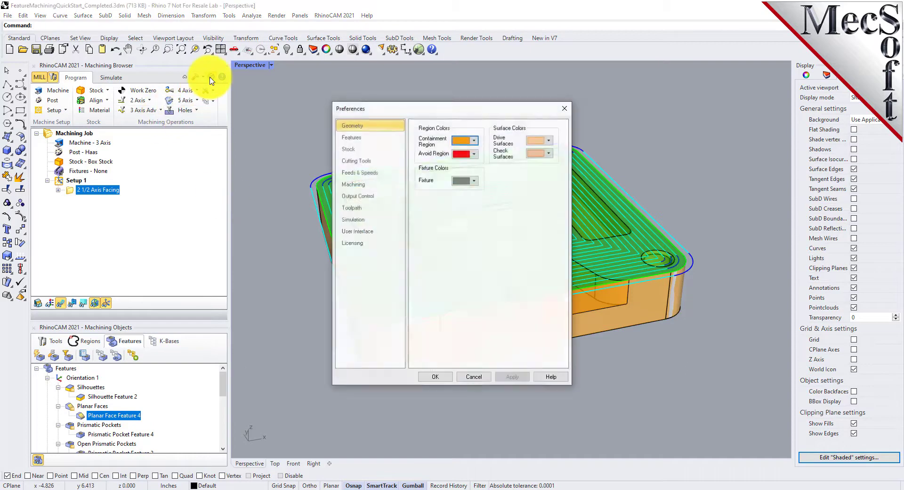
{"action": "left_click", "coordinate": [354, 137]}
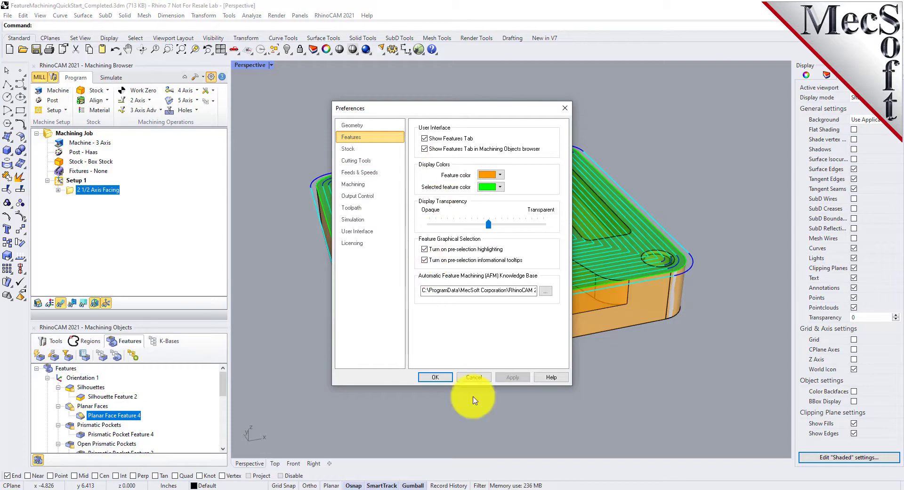
{"action": "left_click", "coordinate": [432, 377]}
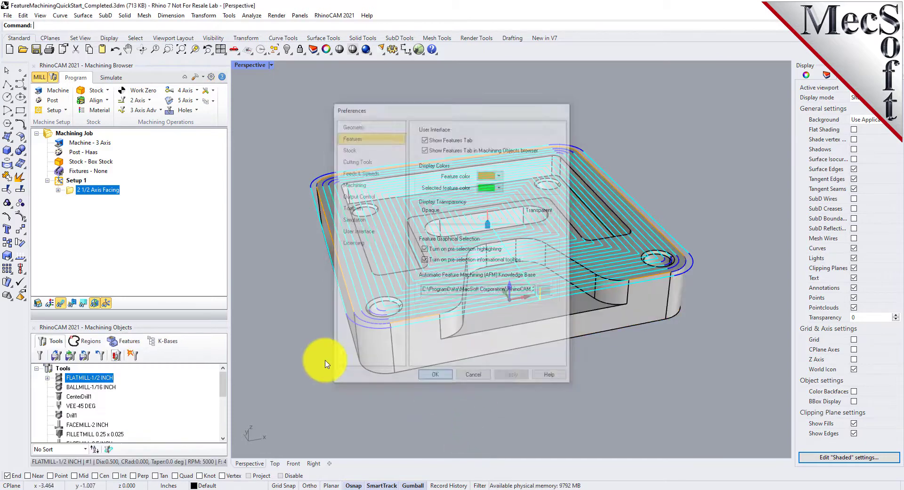
- Enlarge the machining objects area, display the feature list, and inspect the information previews of the planar face, prismatic pocket, open pocket and first hole feature
{"action": "left_click_drag", "start_coordinate": [186, 318], "coordinate": [201, 253]}
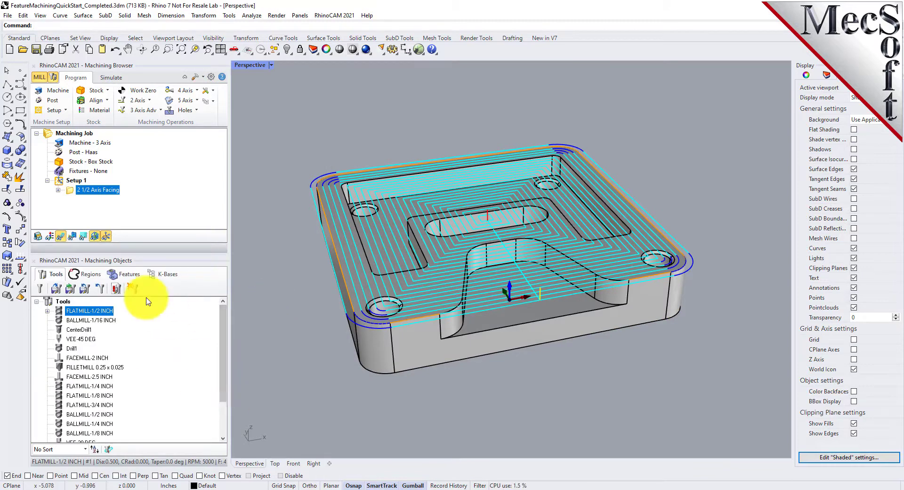
{"action": "left_click", "coordinate": [127, 275]}
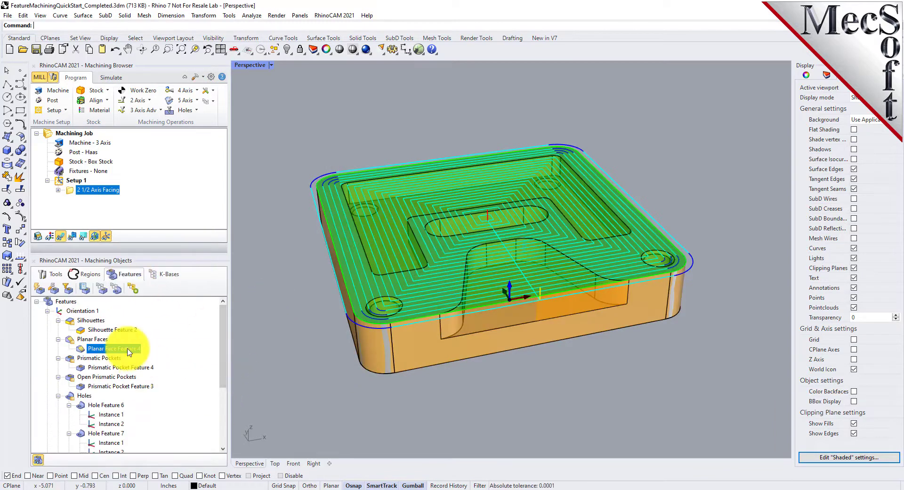
{"action": "mouse_move", "coordinate": [128, 352]}
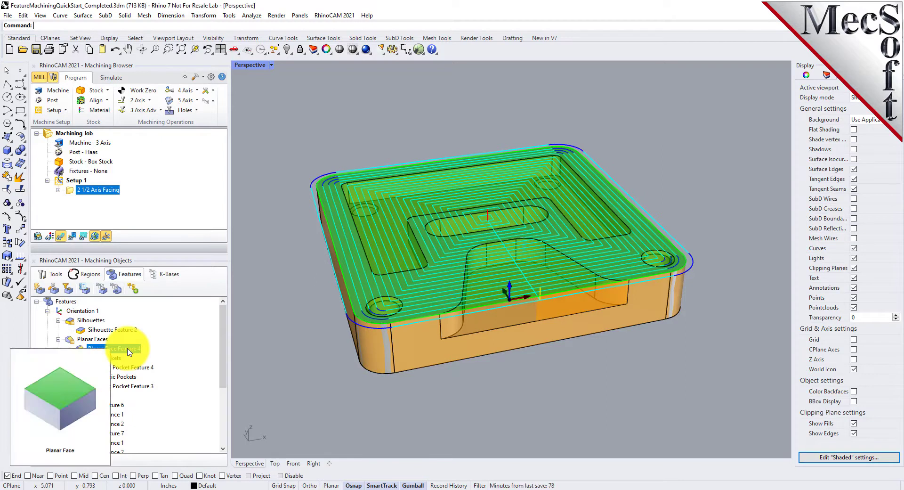
{"action": "mouse_move", "coordinate": [129, 371]}
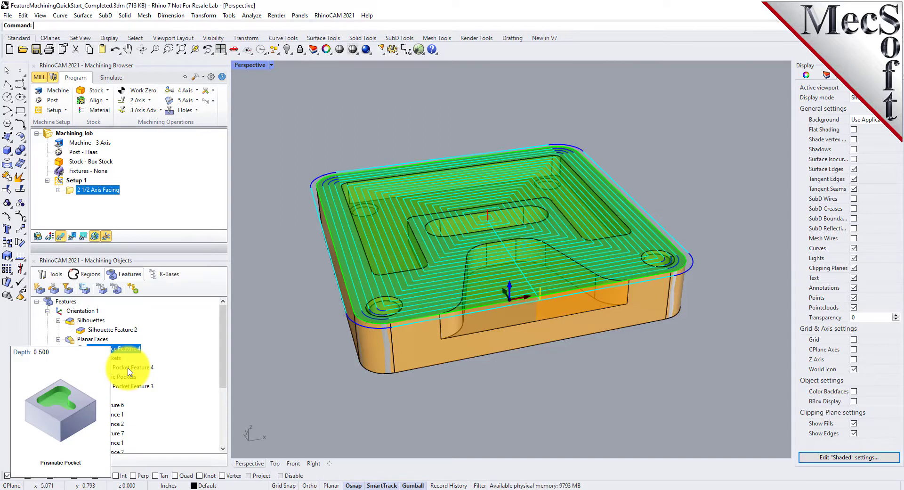
{"action": "mouse_move", "coordinate": [133, 391]}
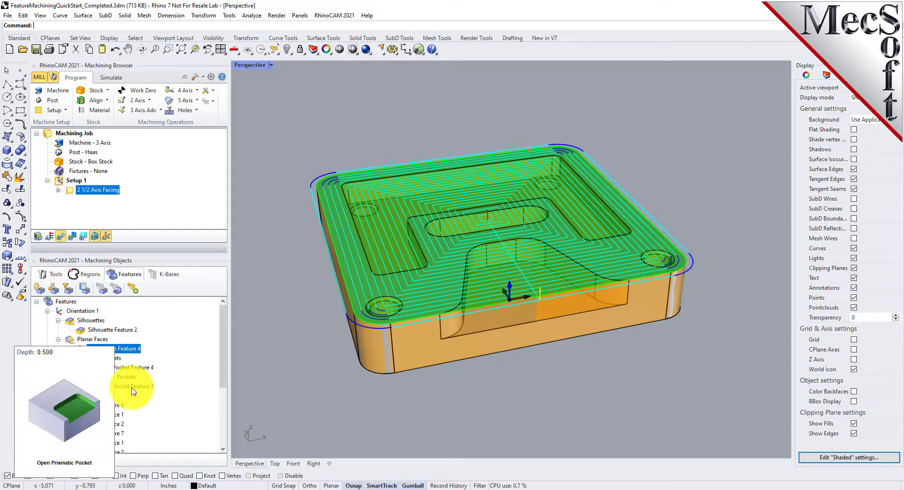
{"action": "mouse_move", "coordinate": [117, 410]}
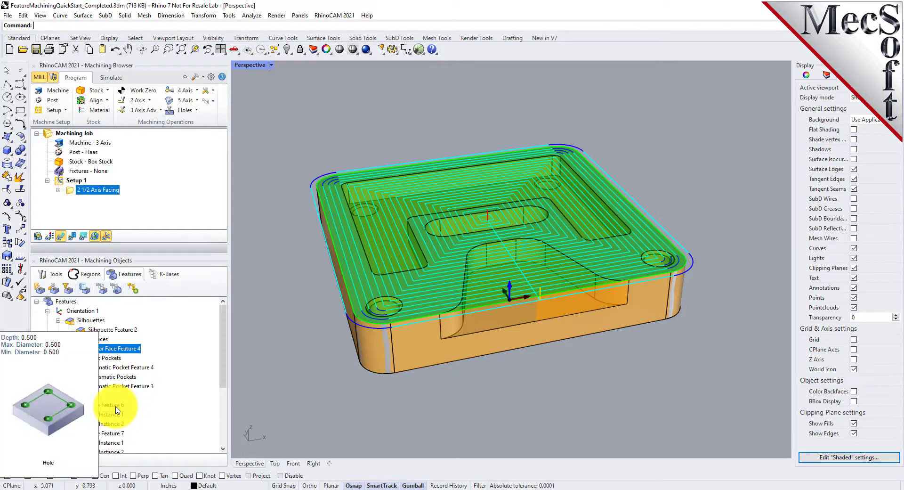